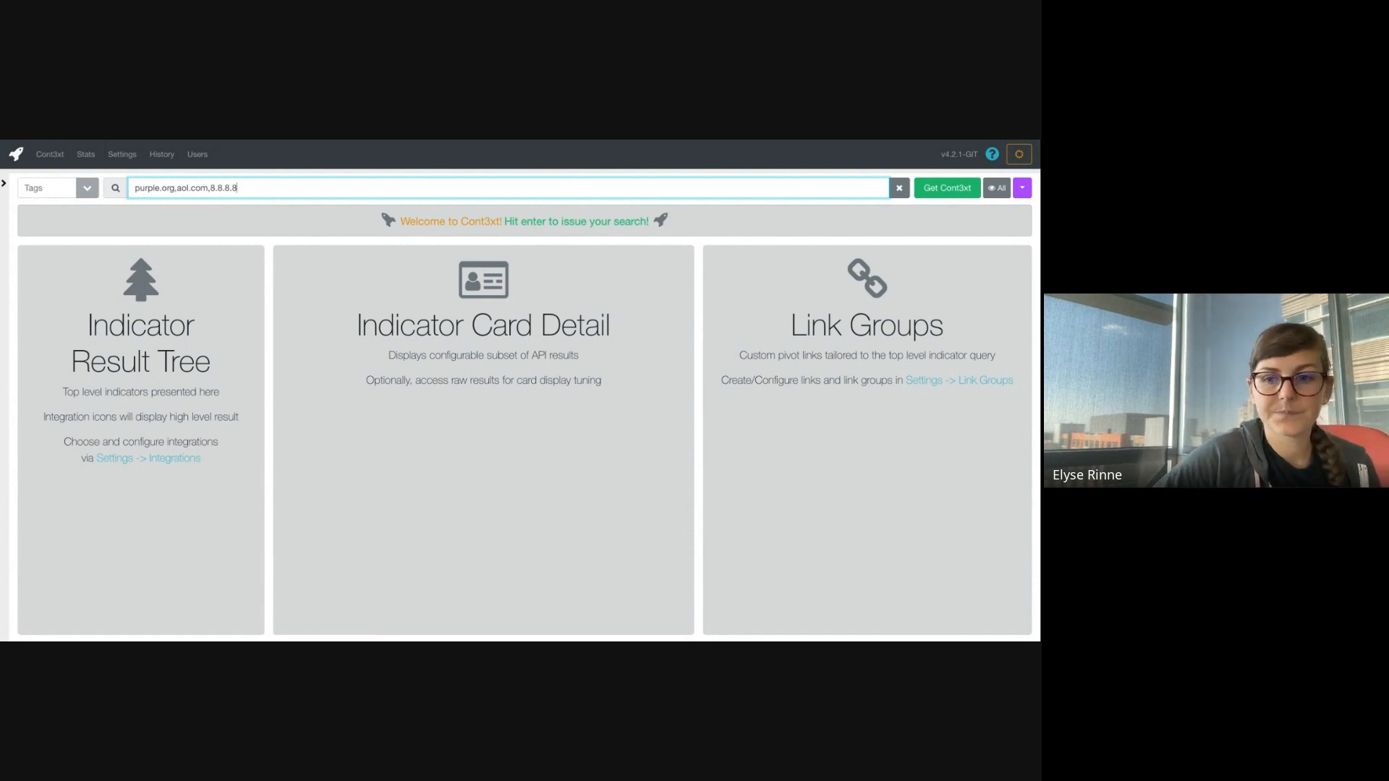
- Run the search for the indicators purple.org, aol.com and 8.8.8.8
key("Return")
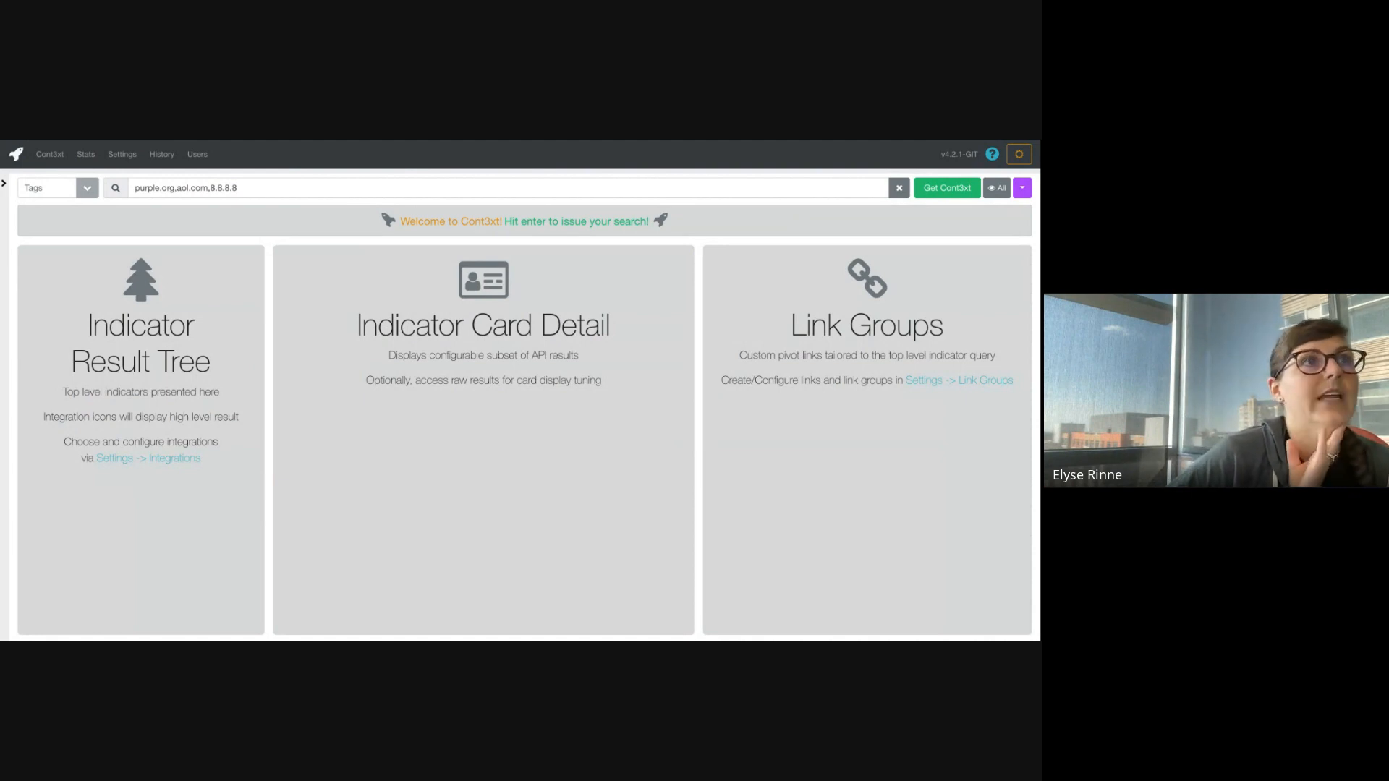
left_click(947, 188)
left_click(947, 188)
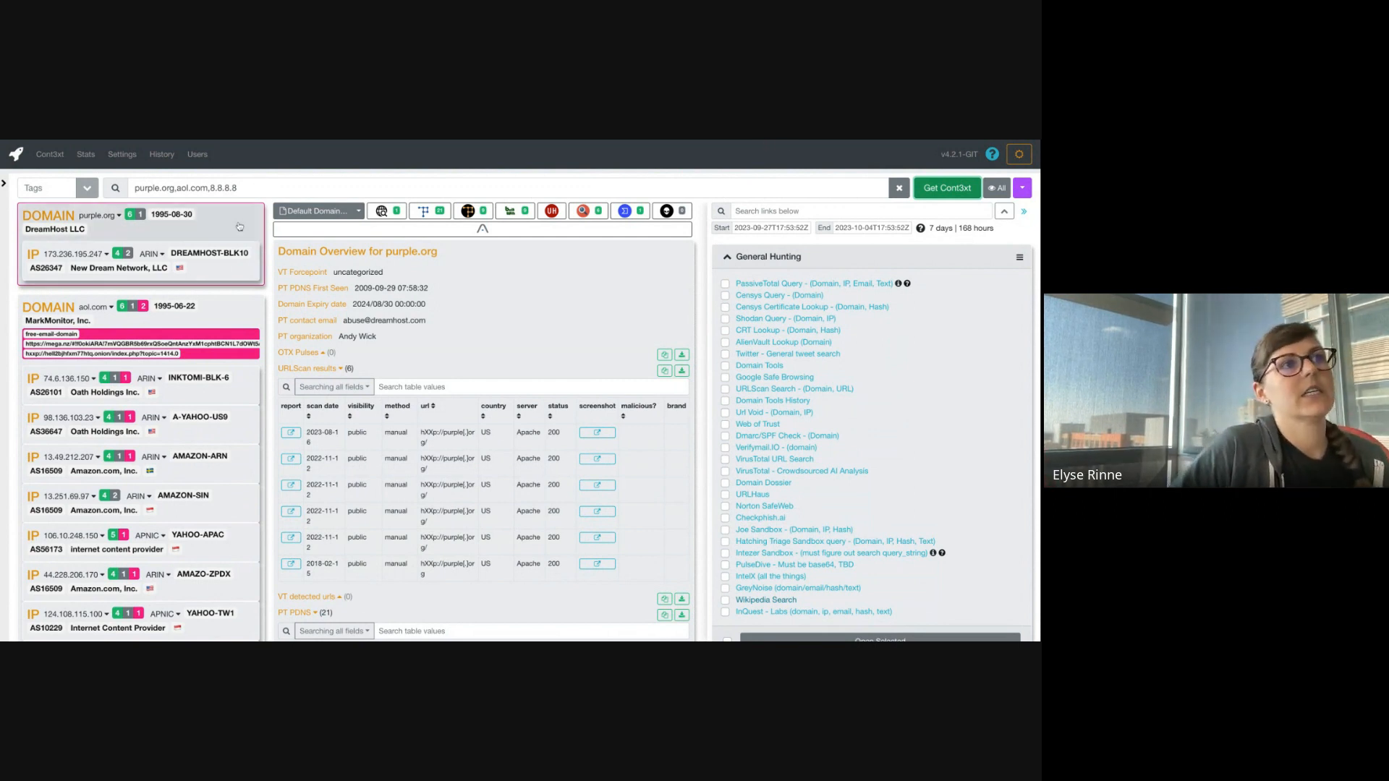
- View the aol.com domain overview and the Default IP Overview for its resolved IP 74.6.136.150
left_click(251, 310)
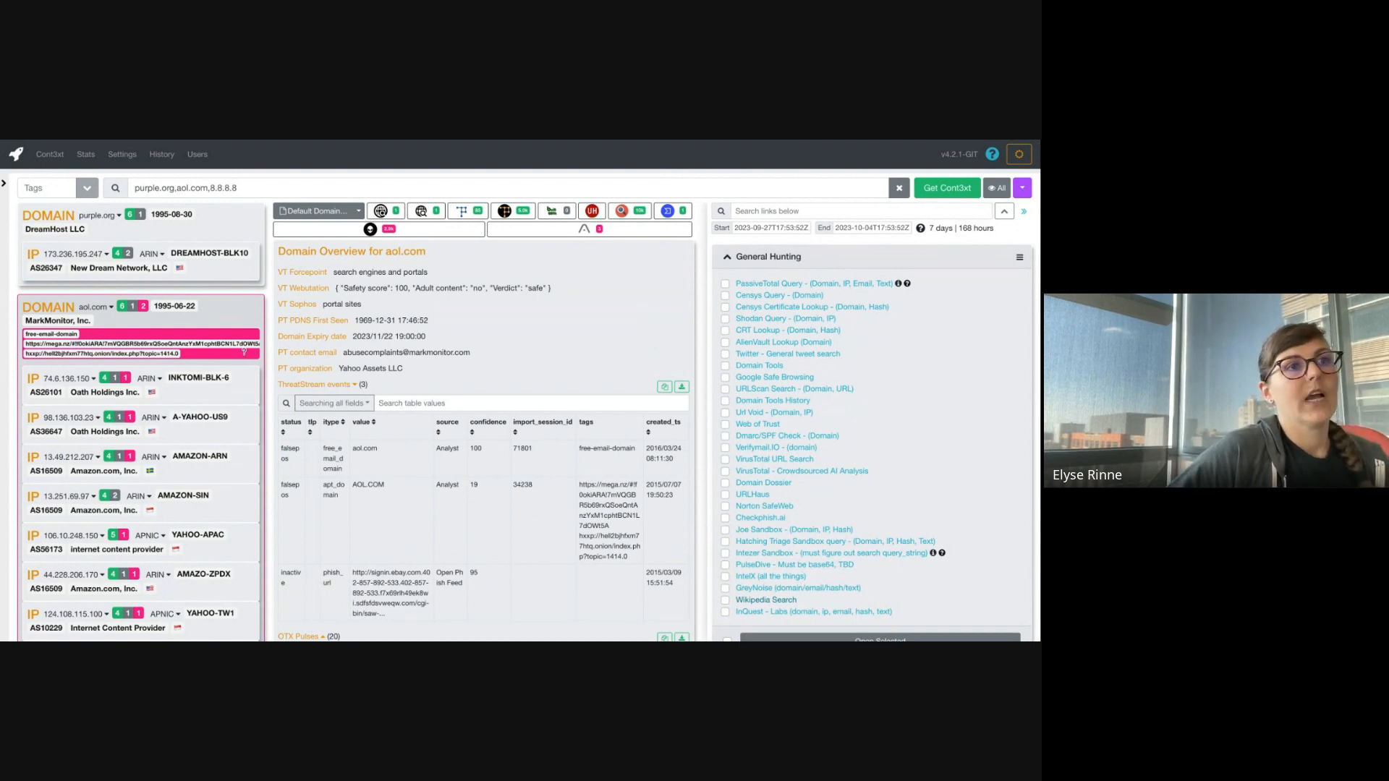
left_click(244, 392)
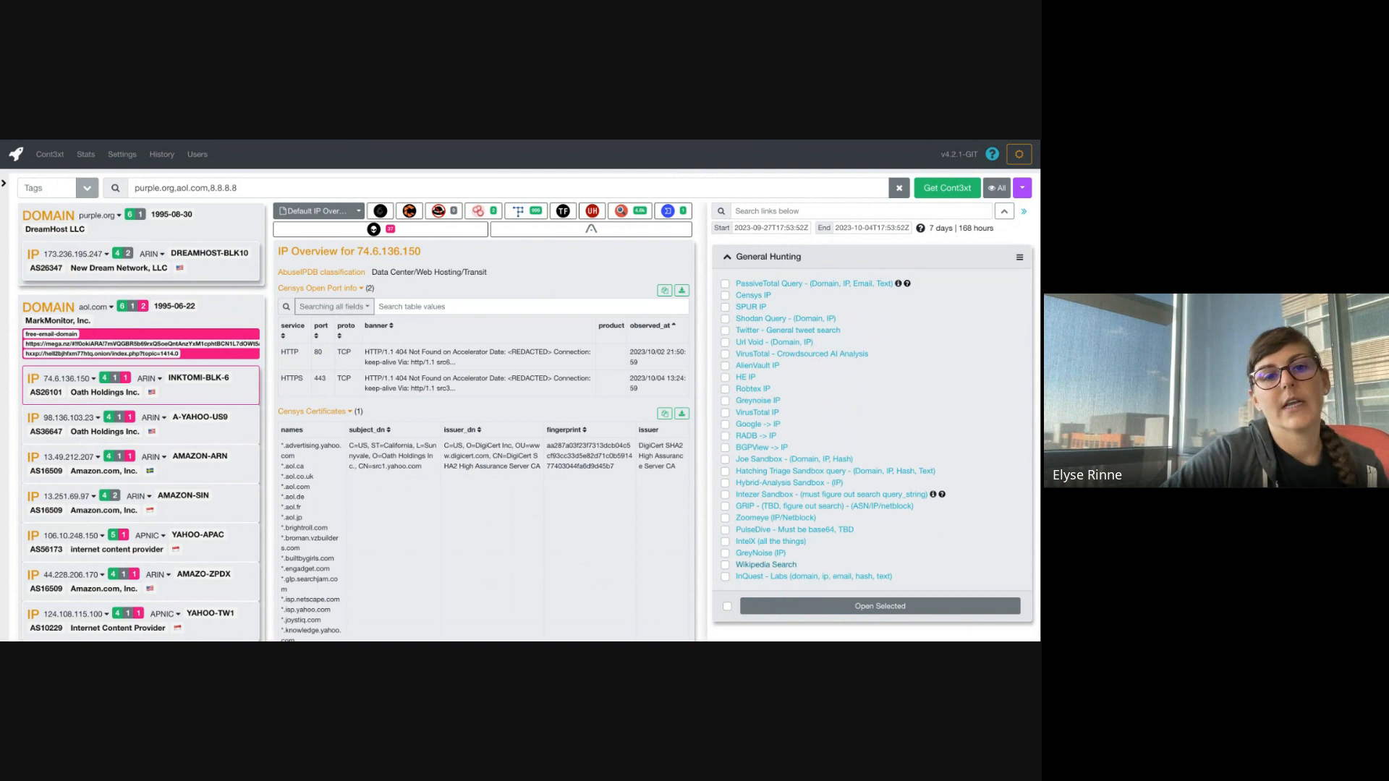
left_click(359, 210)
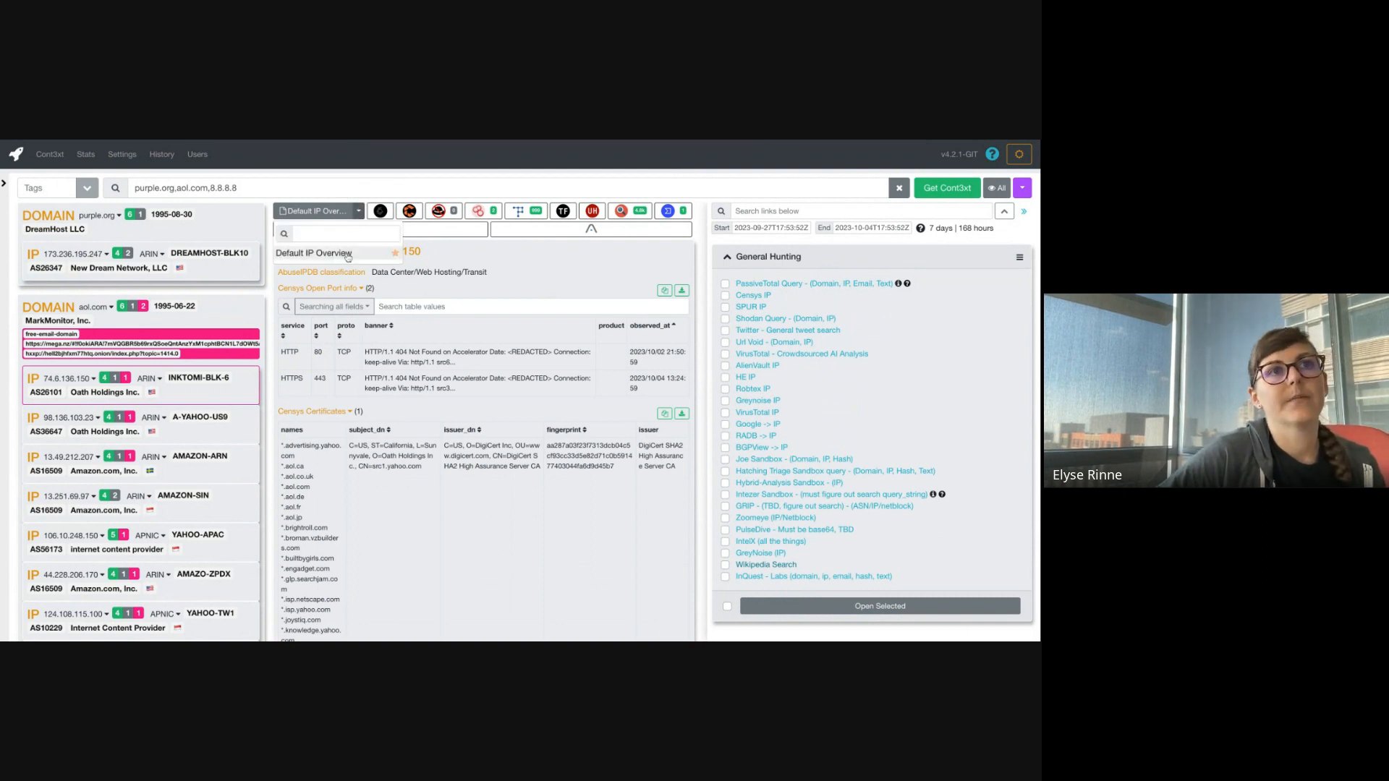
left_click(347, 255)
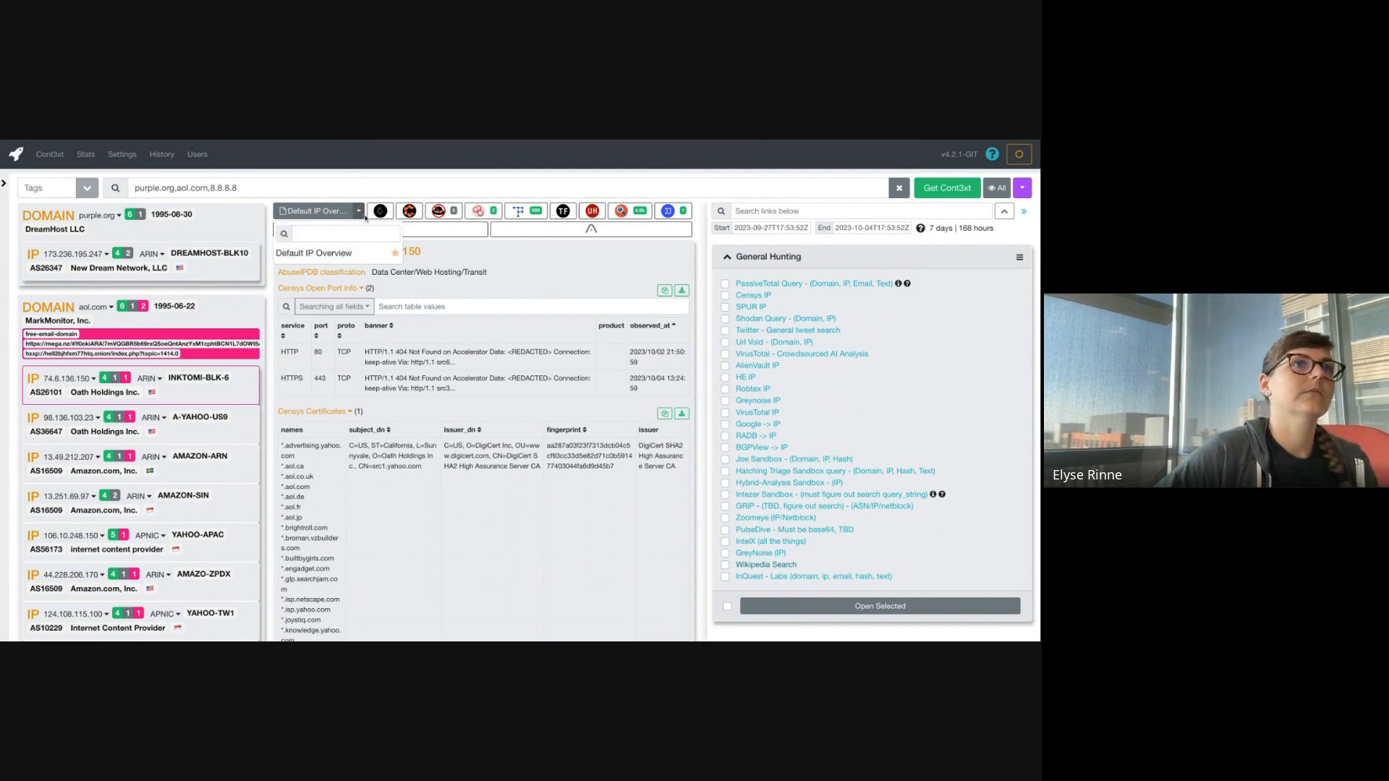
- Return to the aol.com domain and view its Whois and PT Whois integration results
left_click(234, 318)
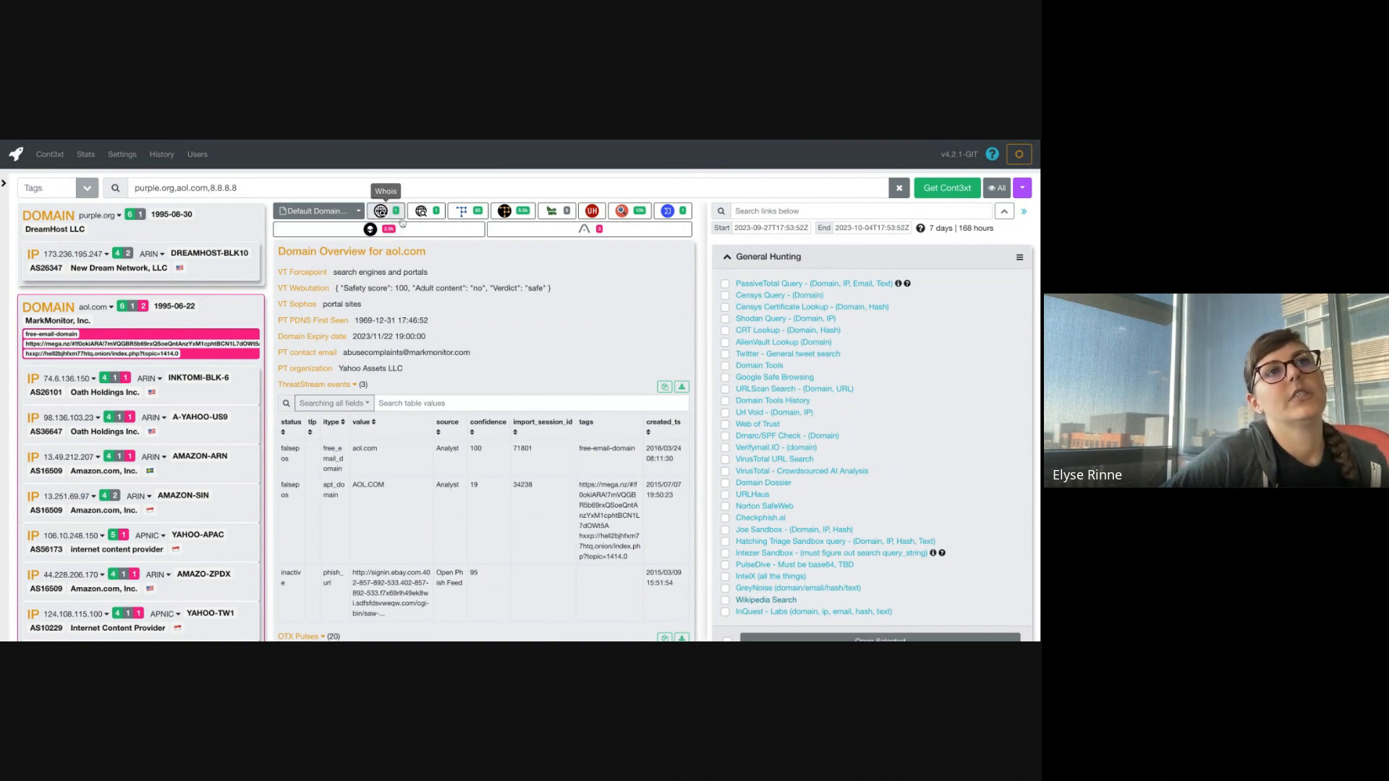
left_click(430, 217)
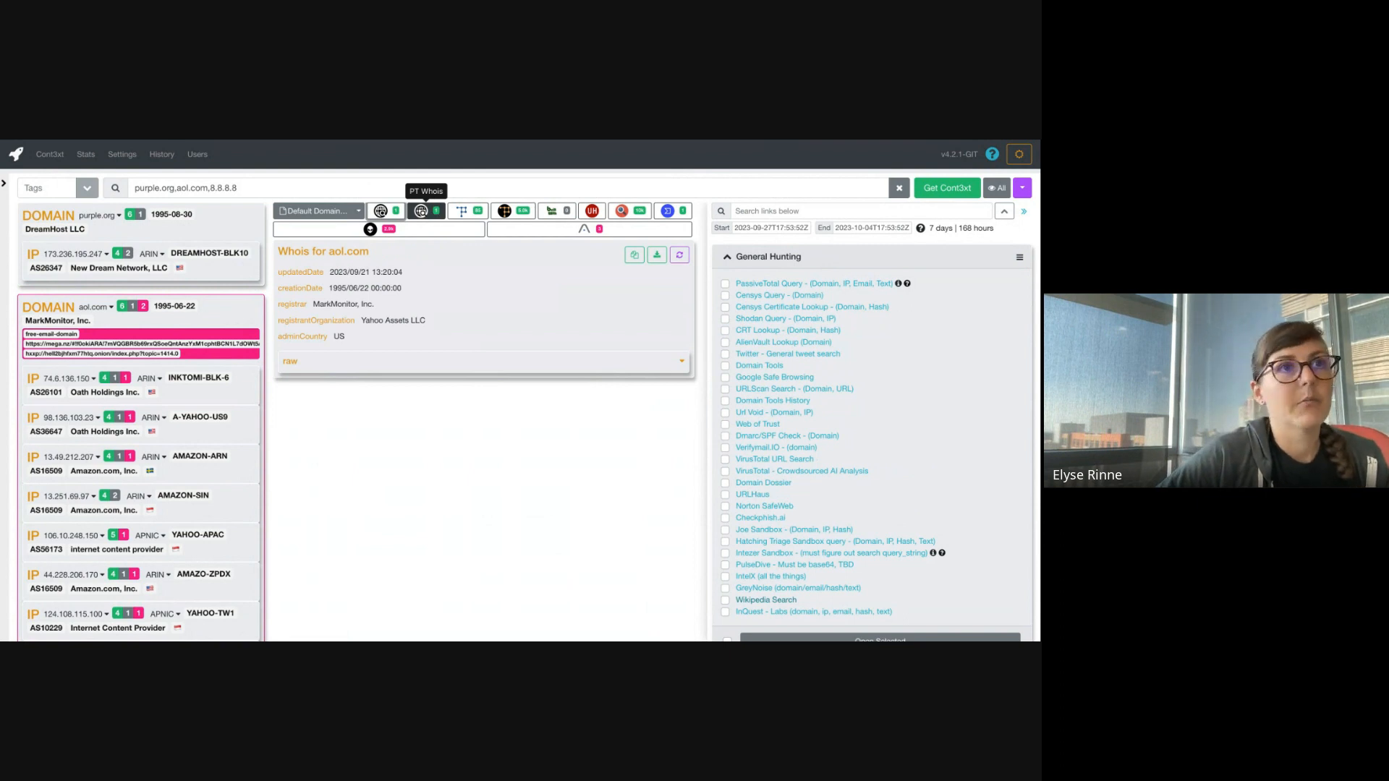
left_click(426, 212)
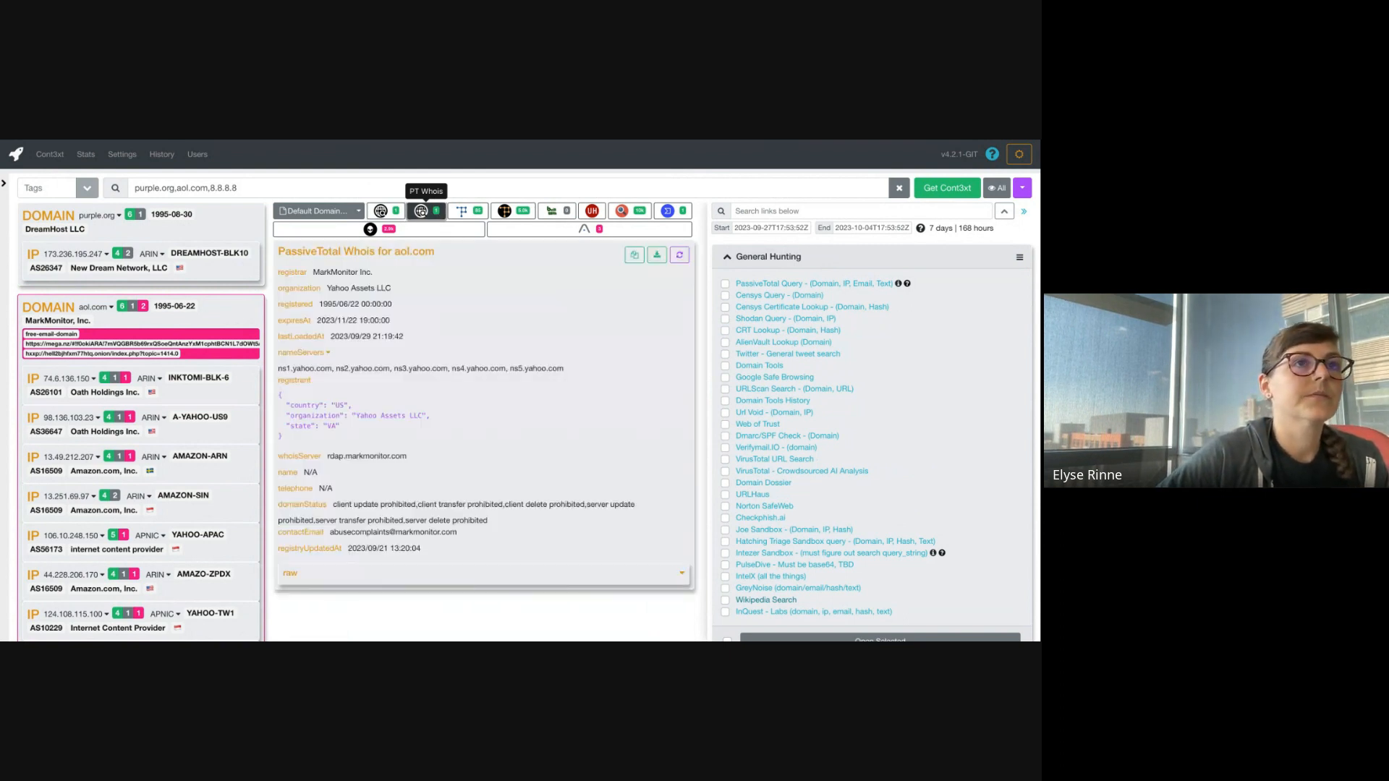
mouse_move(134, 310)
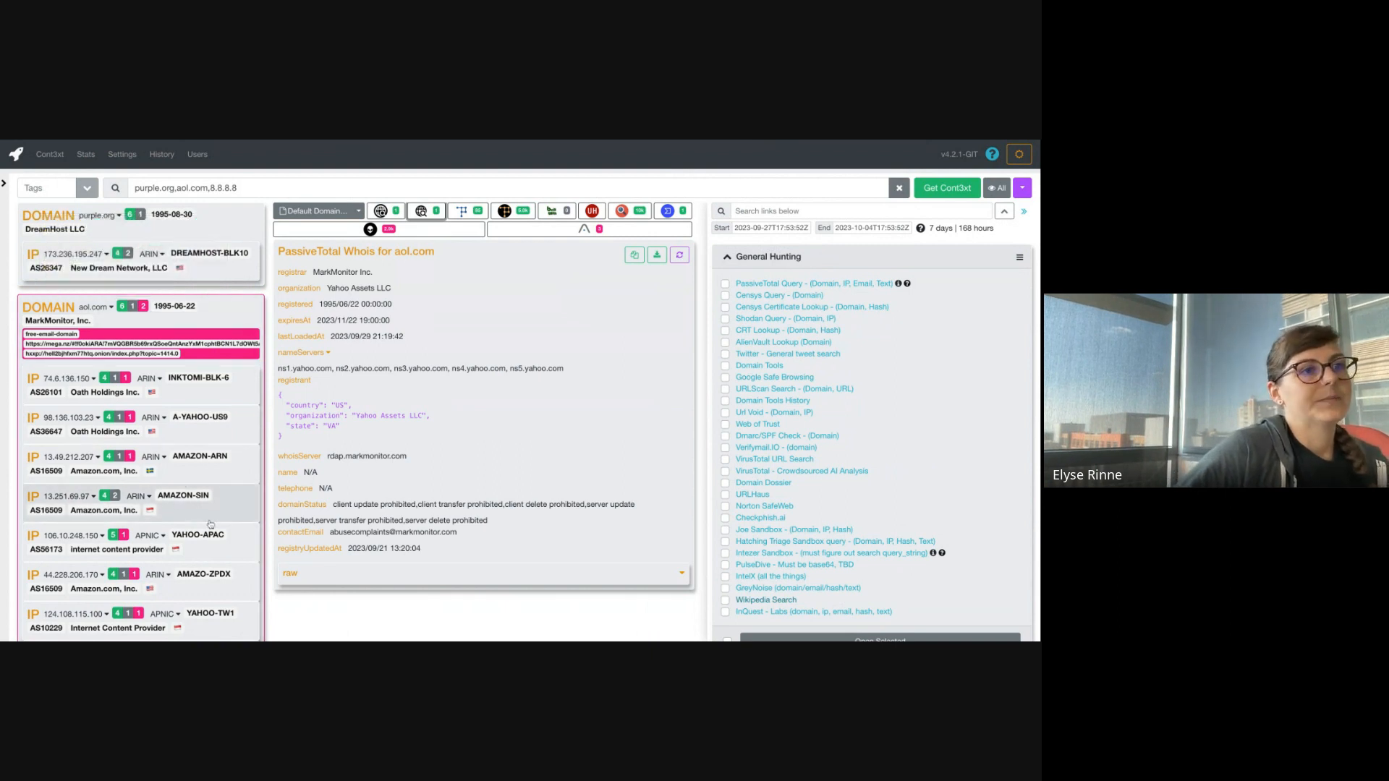
- View the AlienVault OTX result for IP 124.108.115.100 under aol.com and look through the remaining indicators down to 8.8.8.8
scroll(210, 523, "down", 1)
scroll(209, 524, "down", 2)
left_click(248, 547)
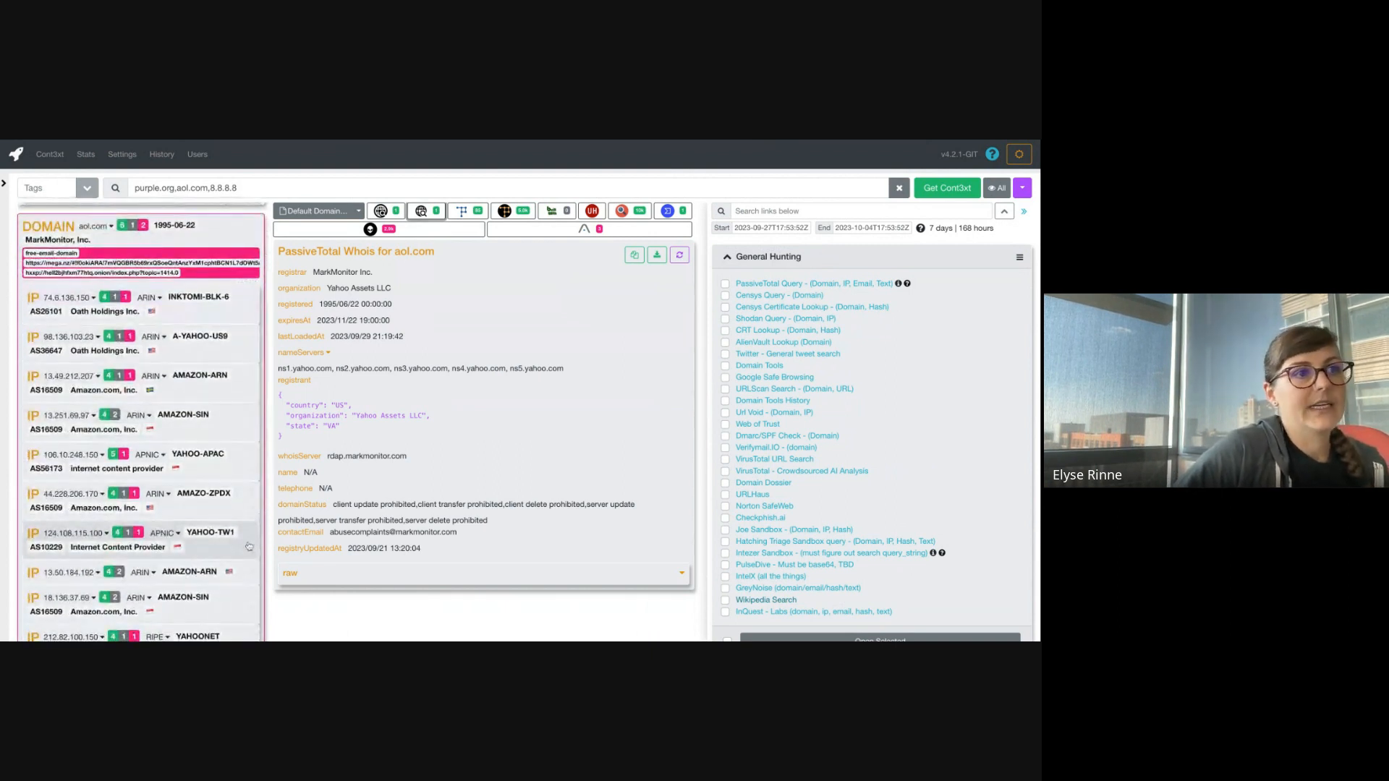
mouse_move(141, 534)
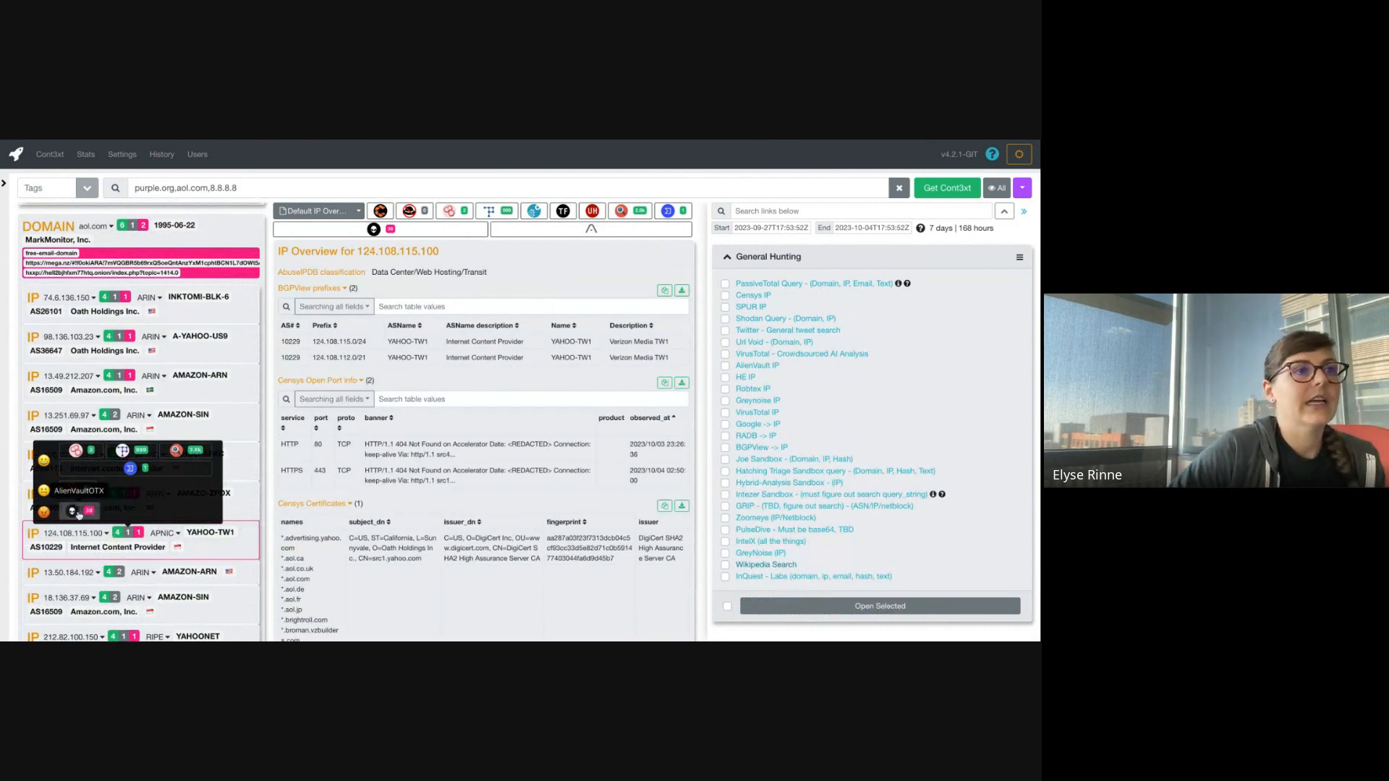
left_click(78, 514)
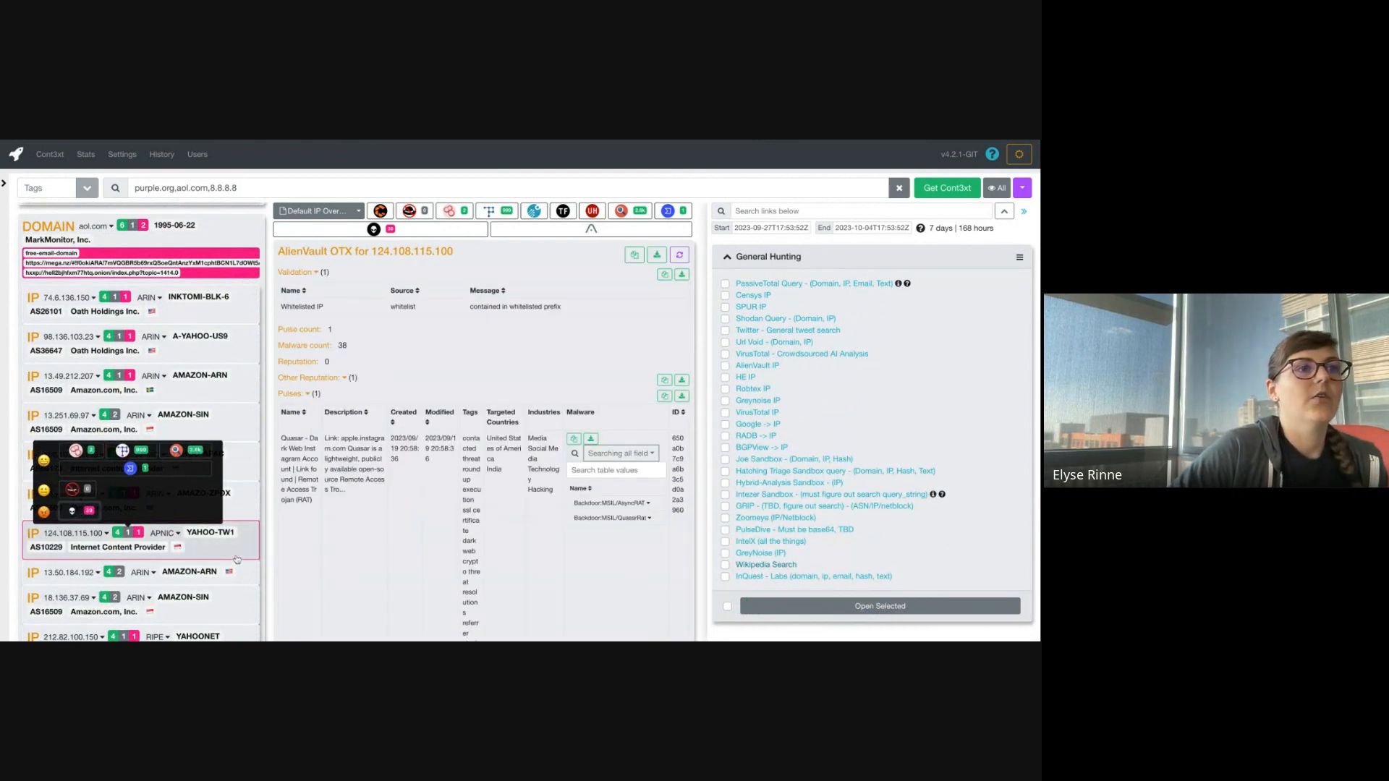
scroll(239, 557, "down", 3)
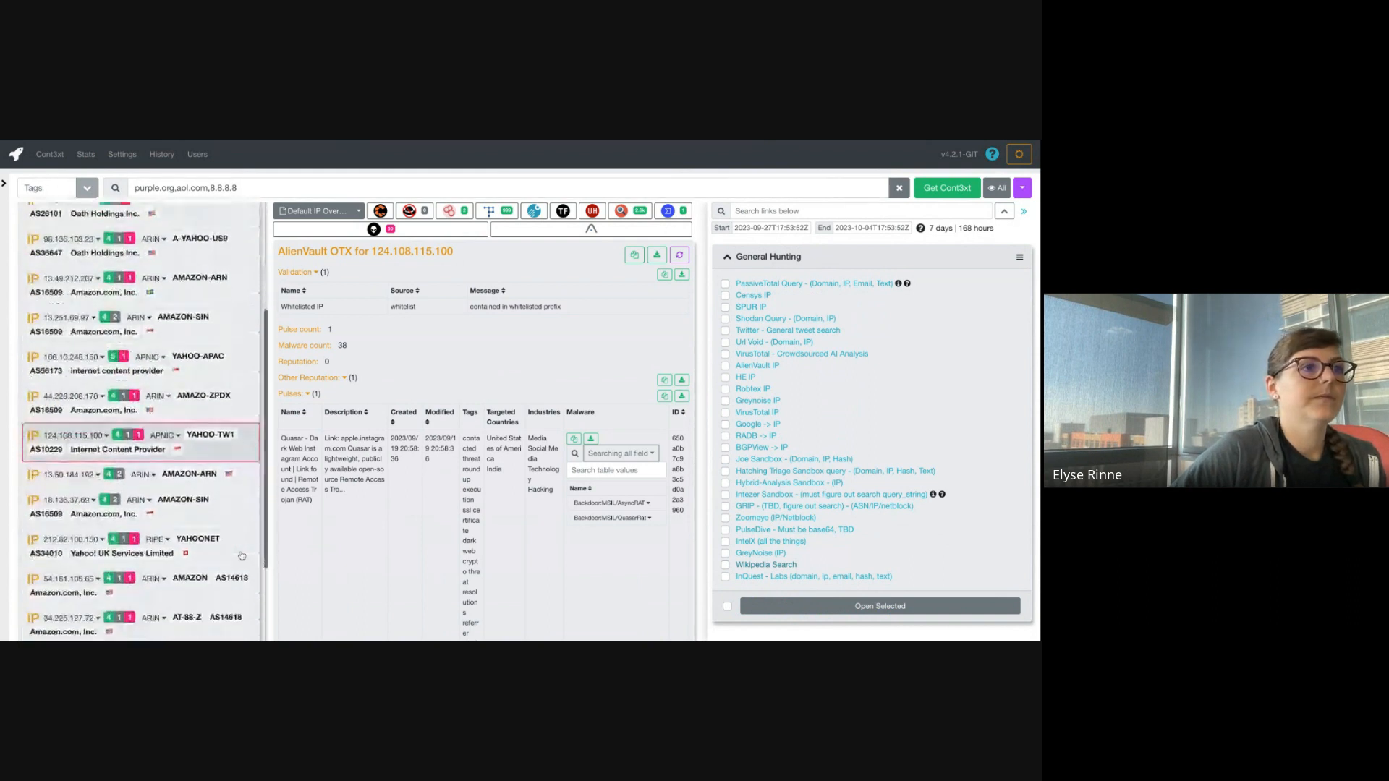
scroll(242, 555, "down", 4)
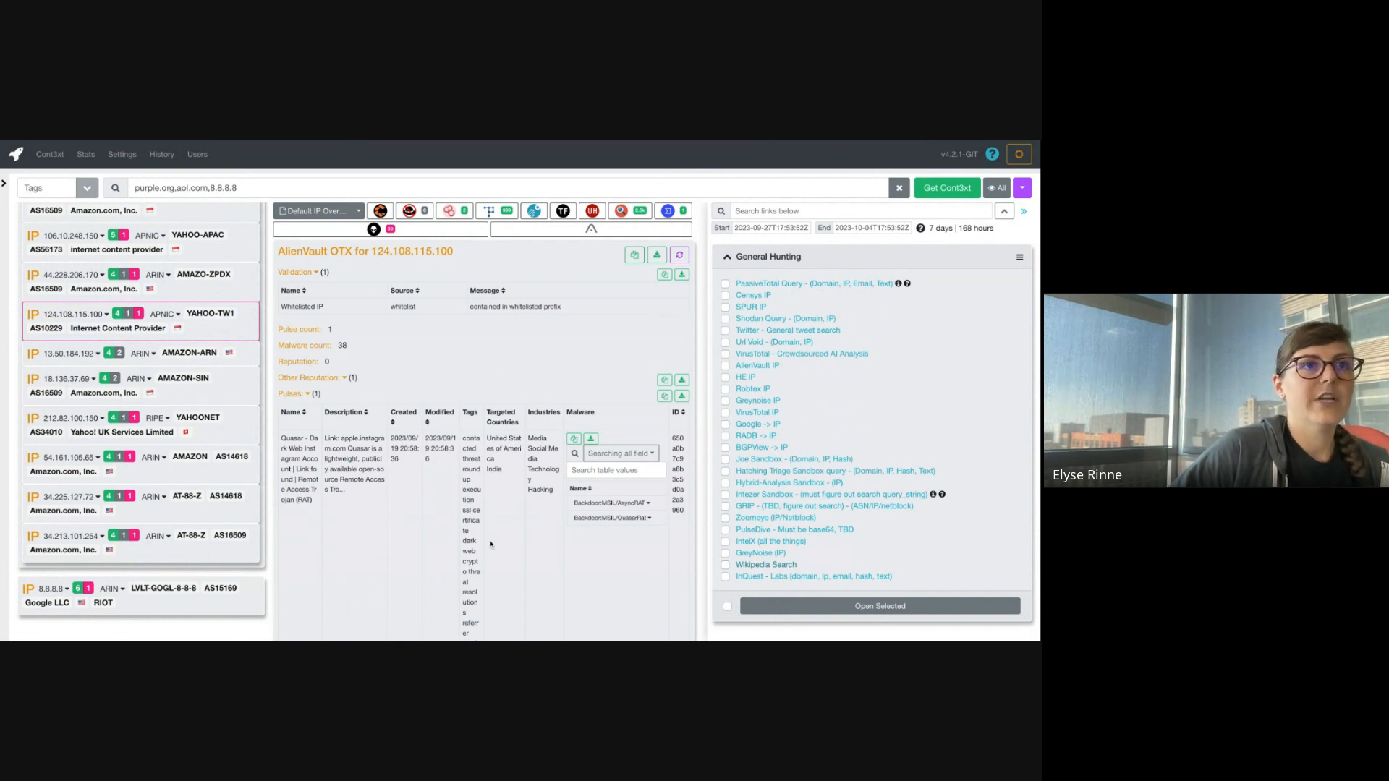
- Collapse the link groups area to widen the result card and restore it
left_click(1023, 211)
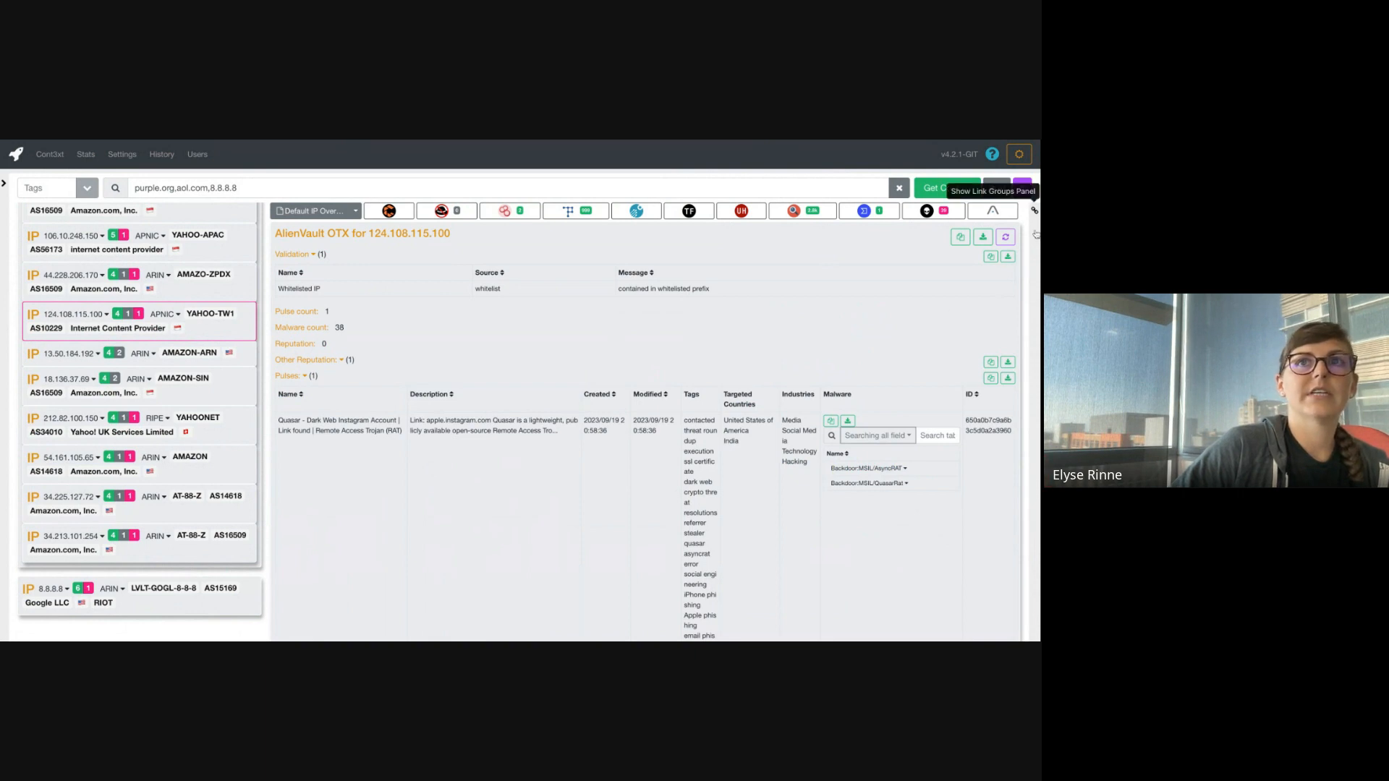
left_click(1034, 211)
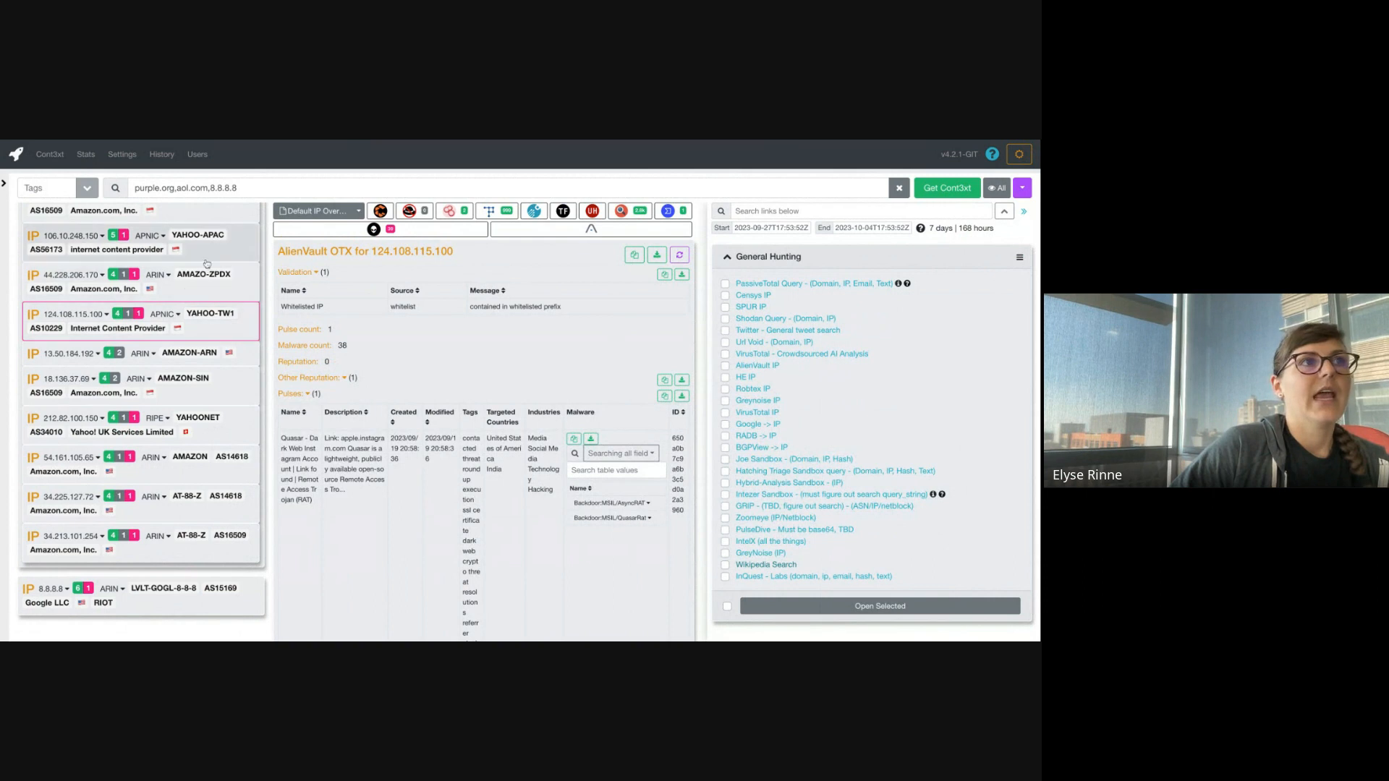
- Start a new overview in the Overviews settings and name its card with the creator's first name plus "Awesome Overview"
left_click(123, 154)
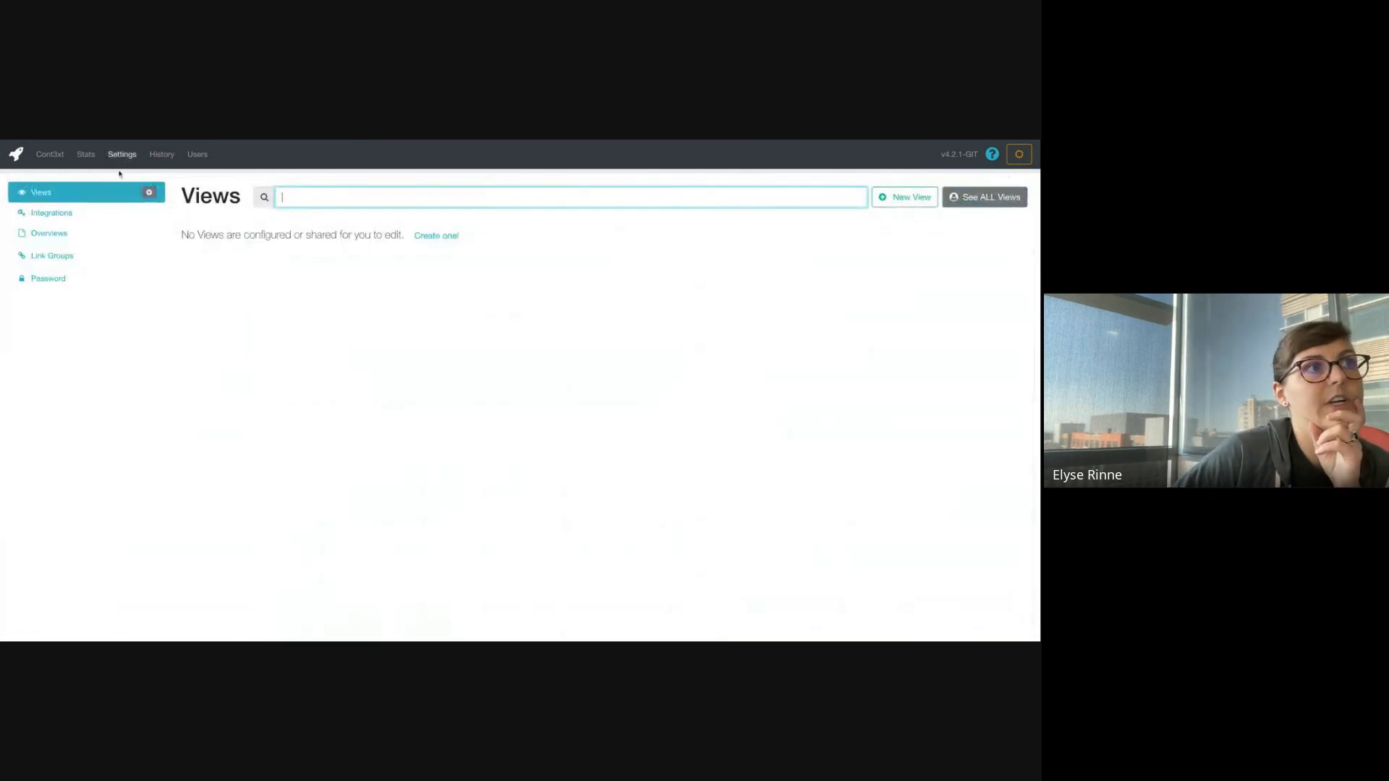
left_click(66, 235)
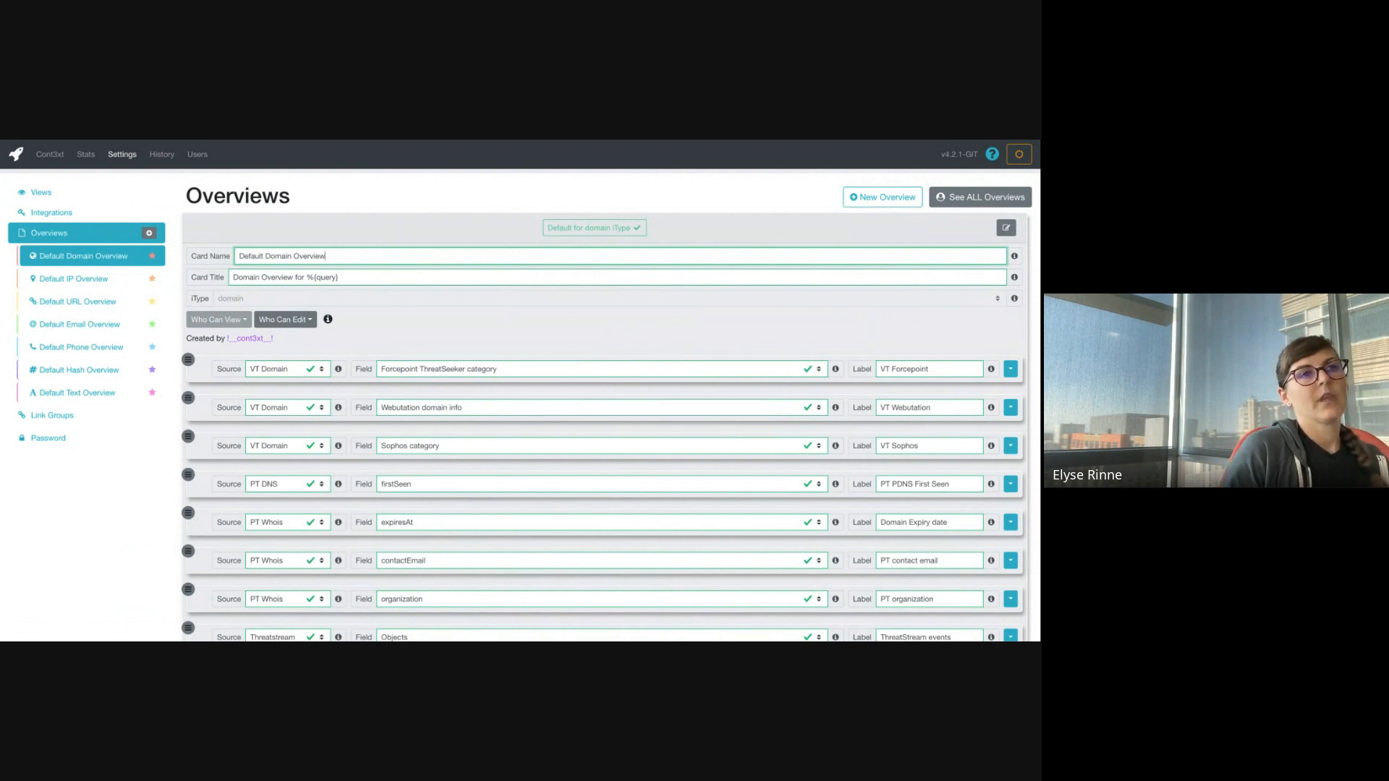
left_click(871, 201)
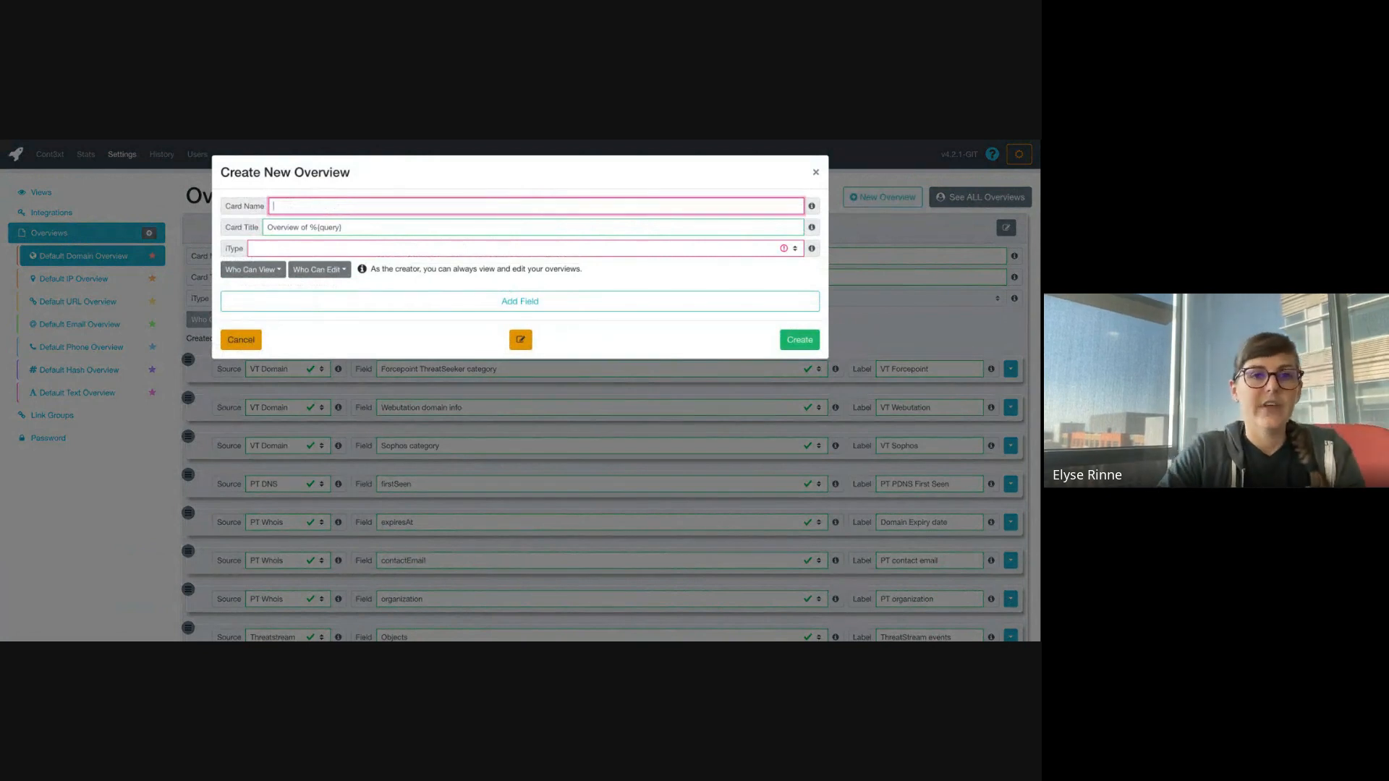
type("Elyse's")
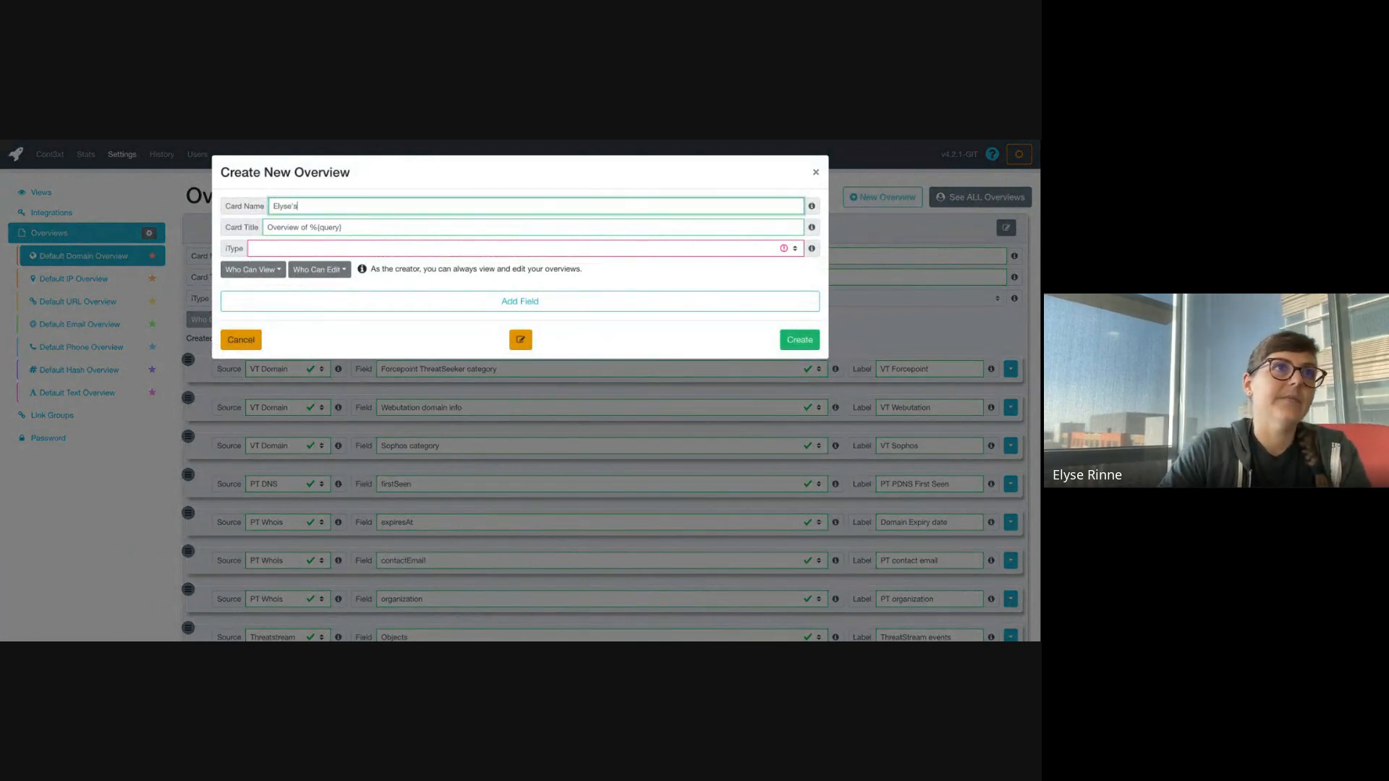
type(" Awe")
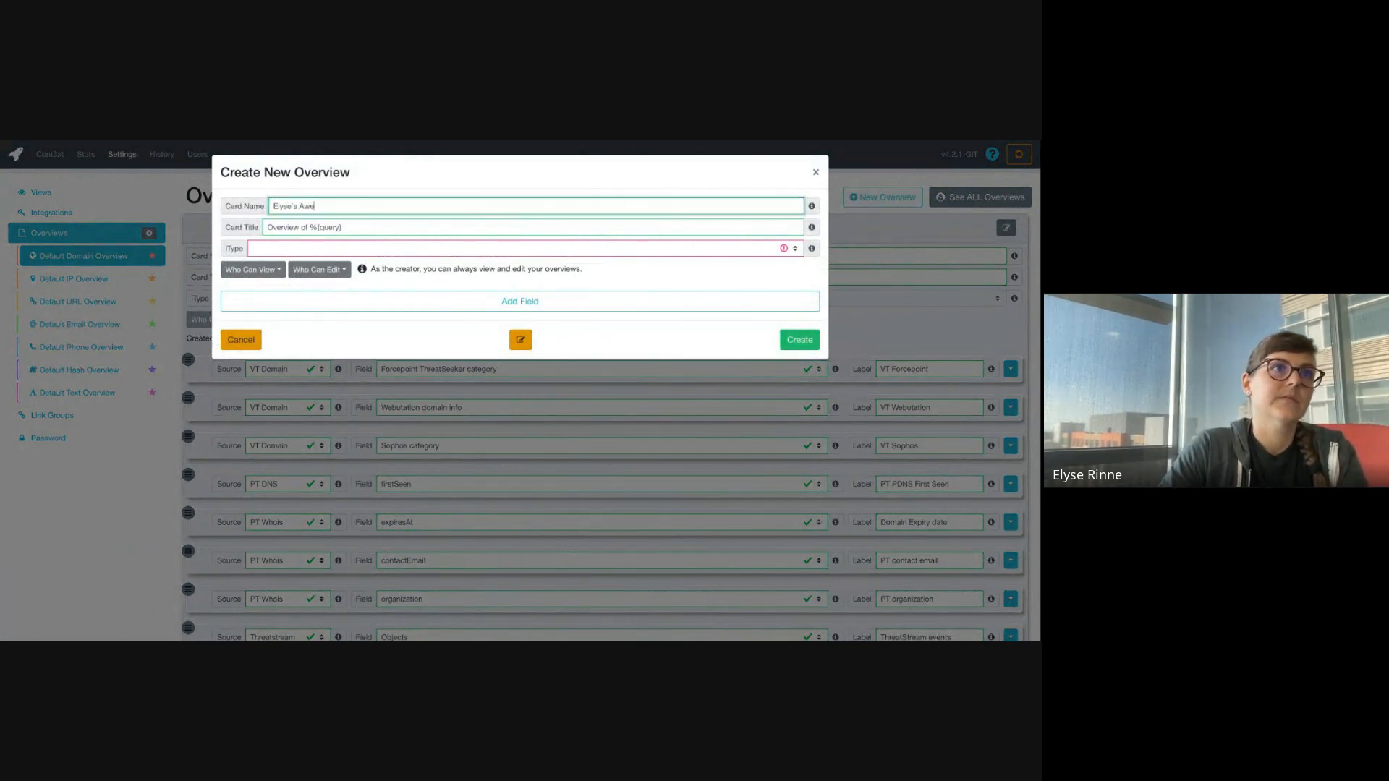
type("some Overview")
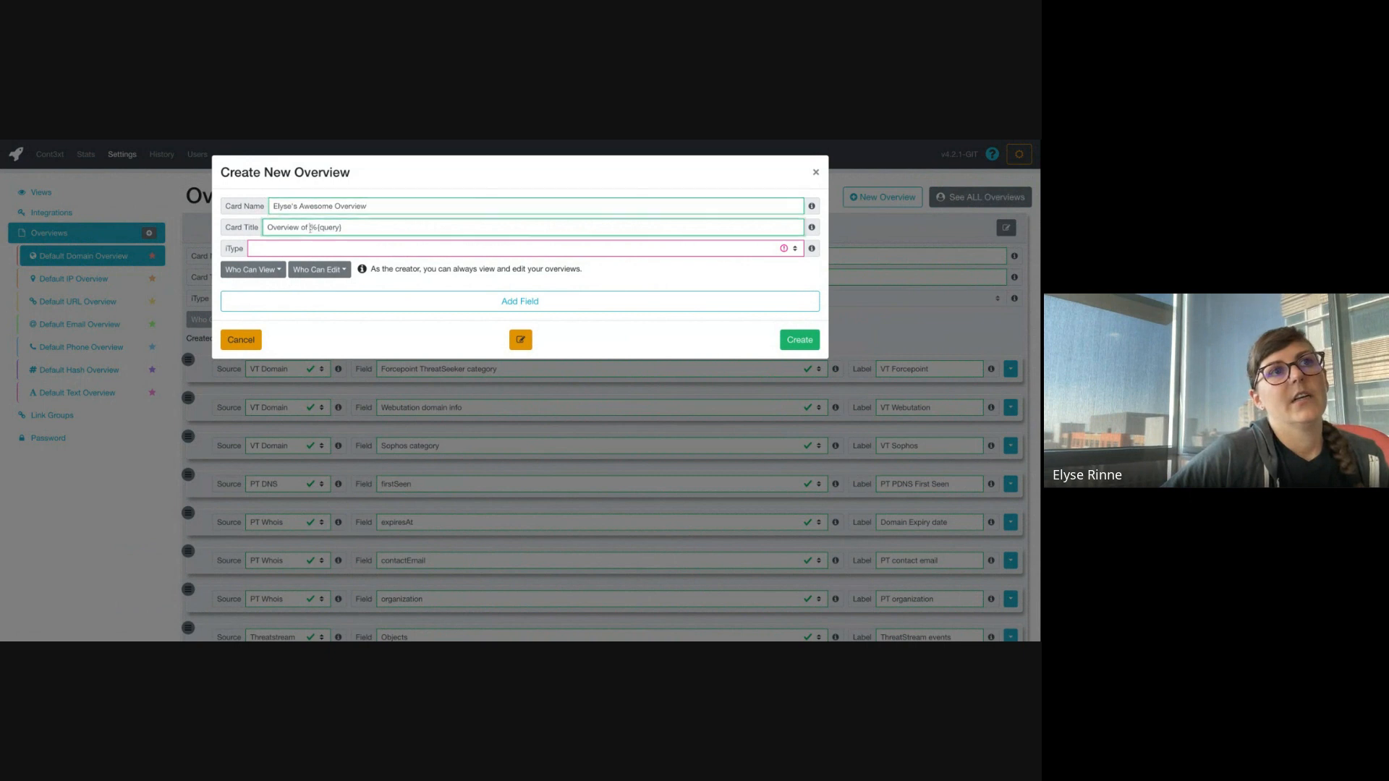
- Set the new overview's iType to ip, keeping %{query} in the card title
double_click(312, 227)
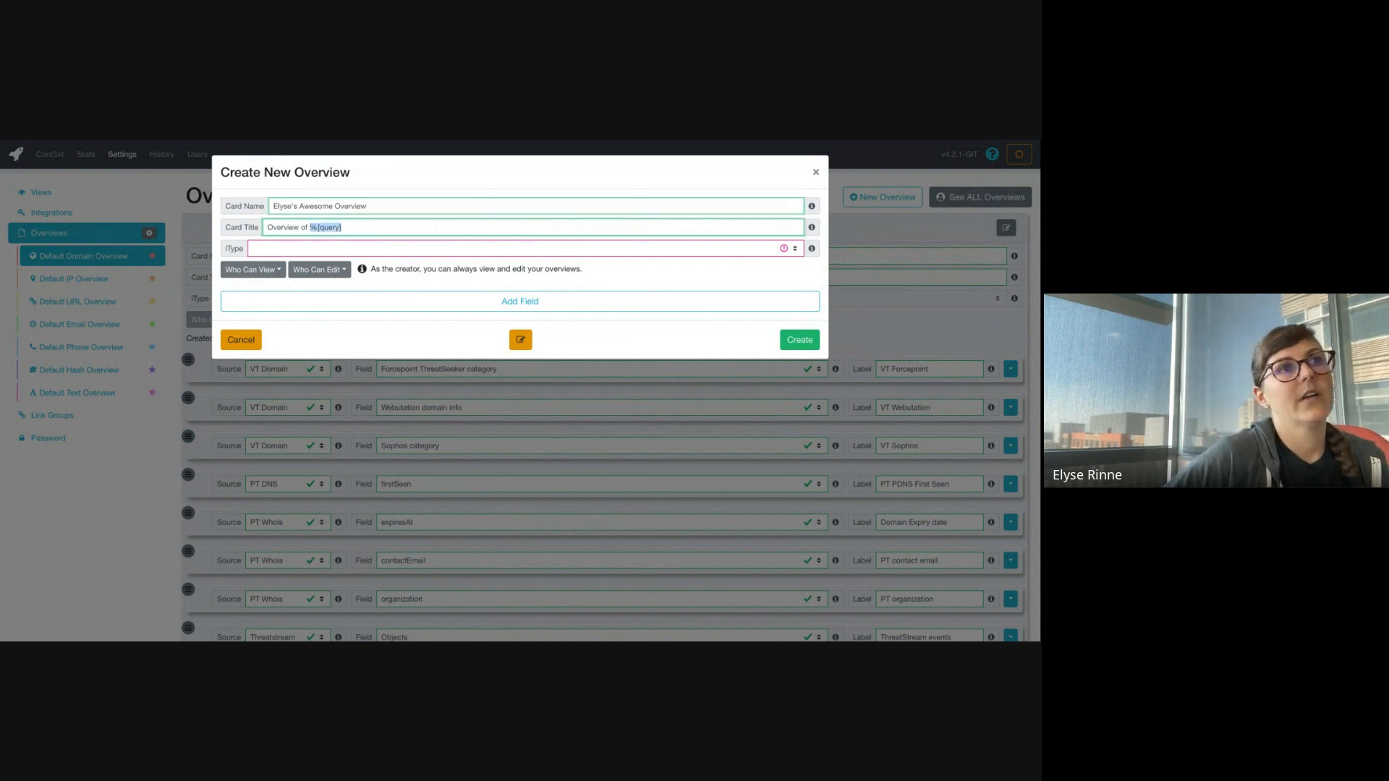
left_click(311, 251)
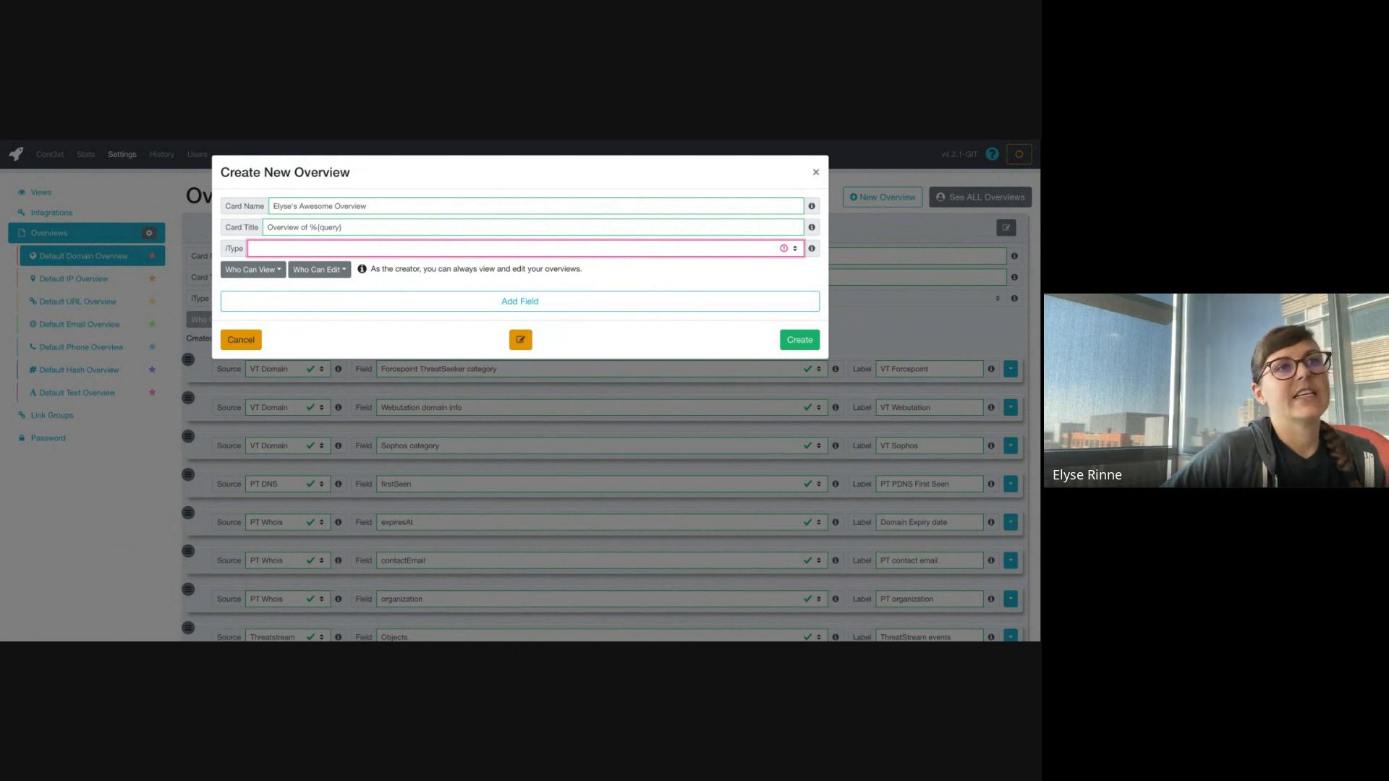
left_click(259, 272)
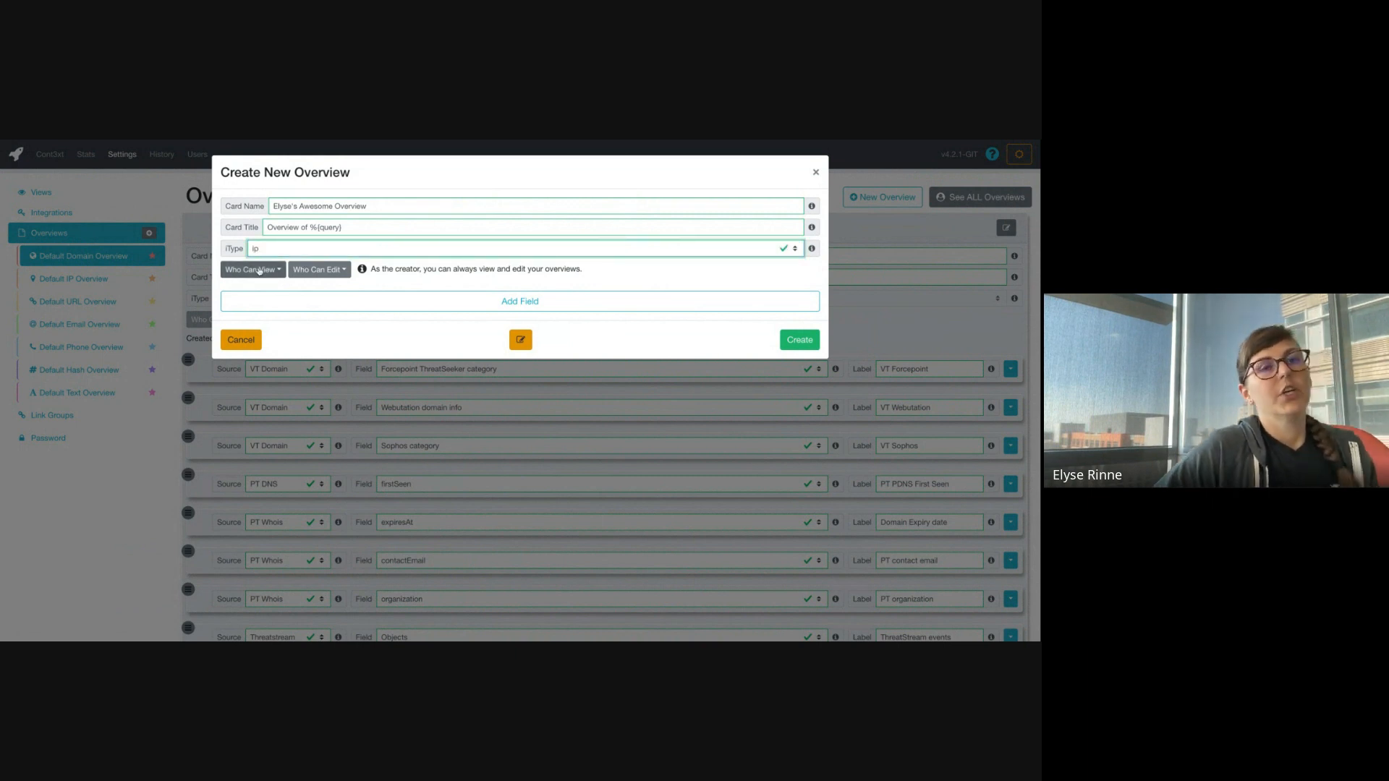
- Add a field to the new overview with source PT DNS and field results, and open that field's row options
left_click(304, 302)
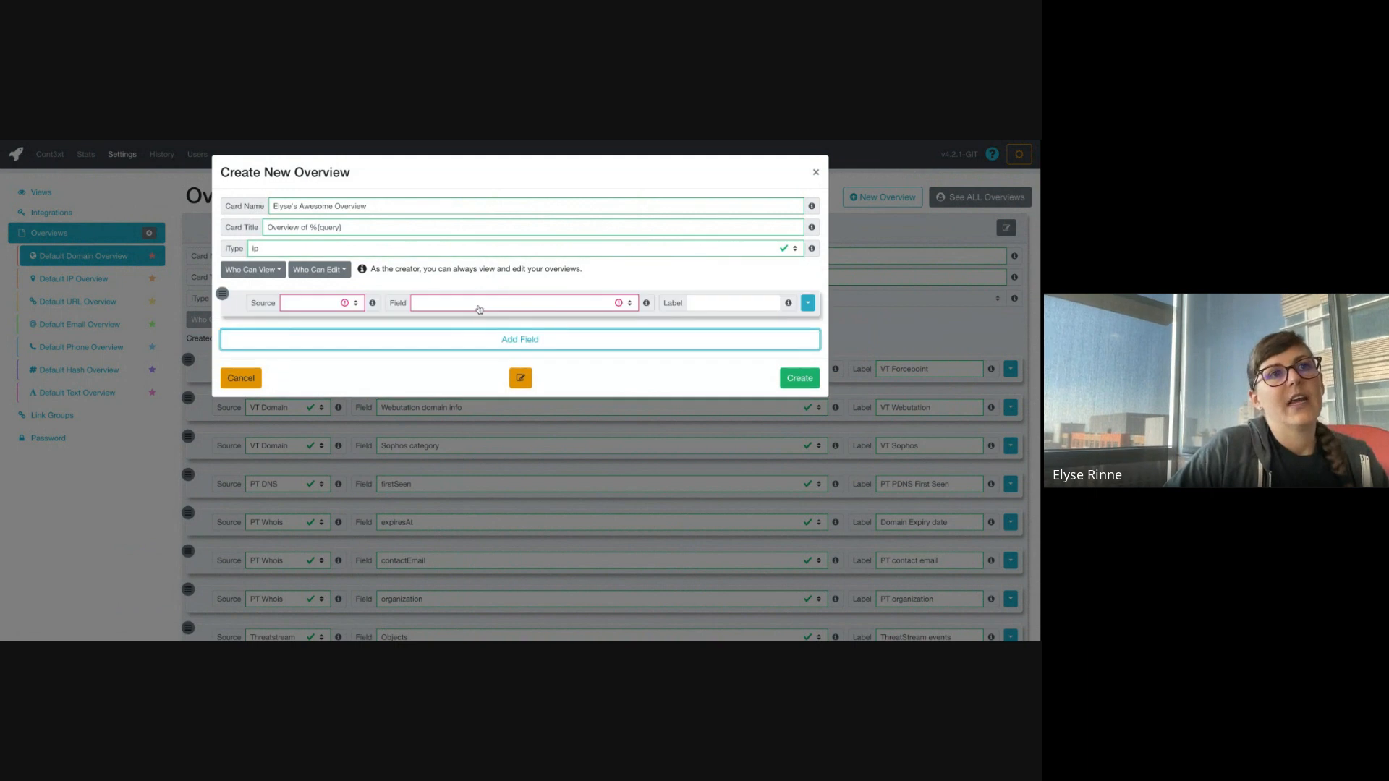
left_click(304, 304)
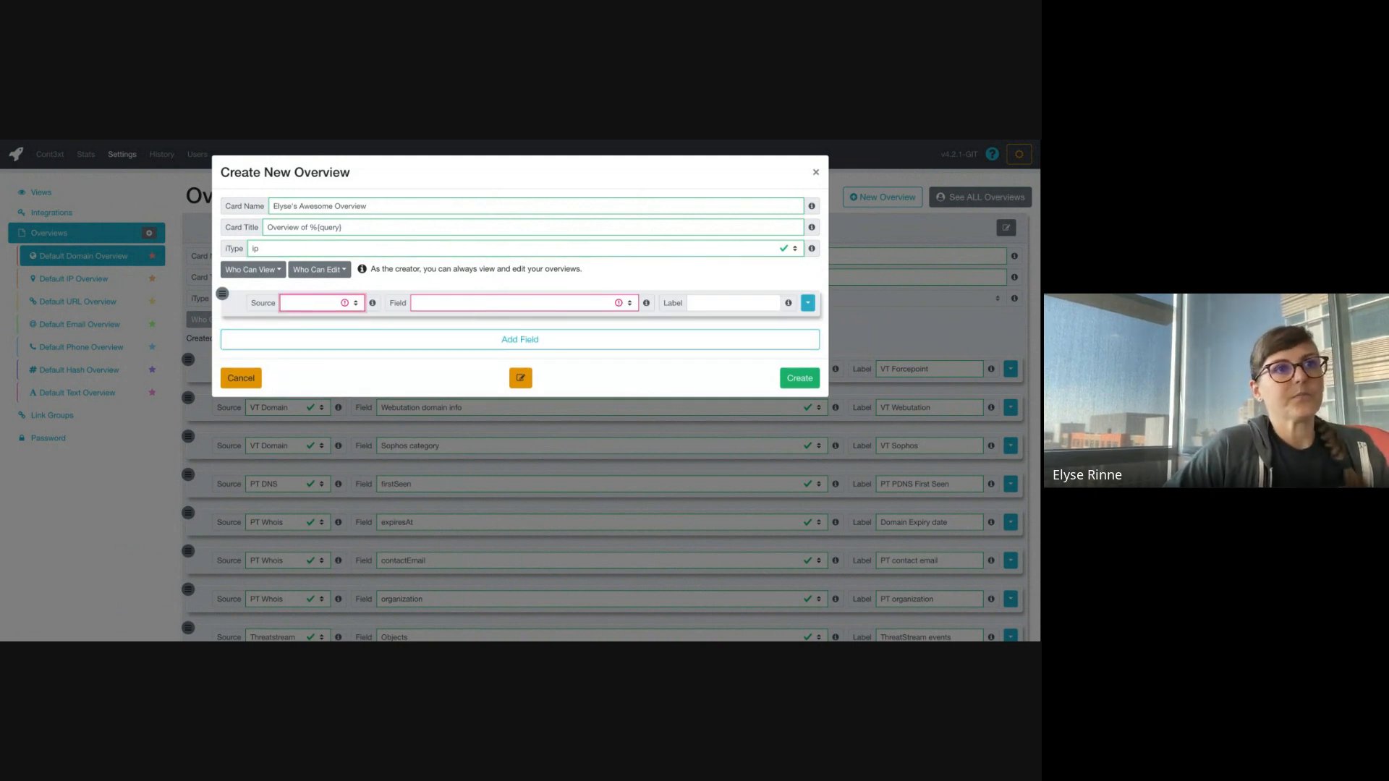
left_click(305, 347)
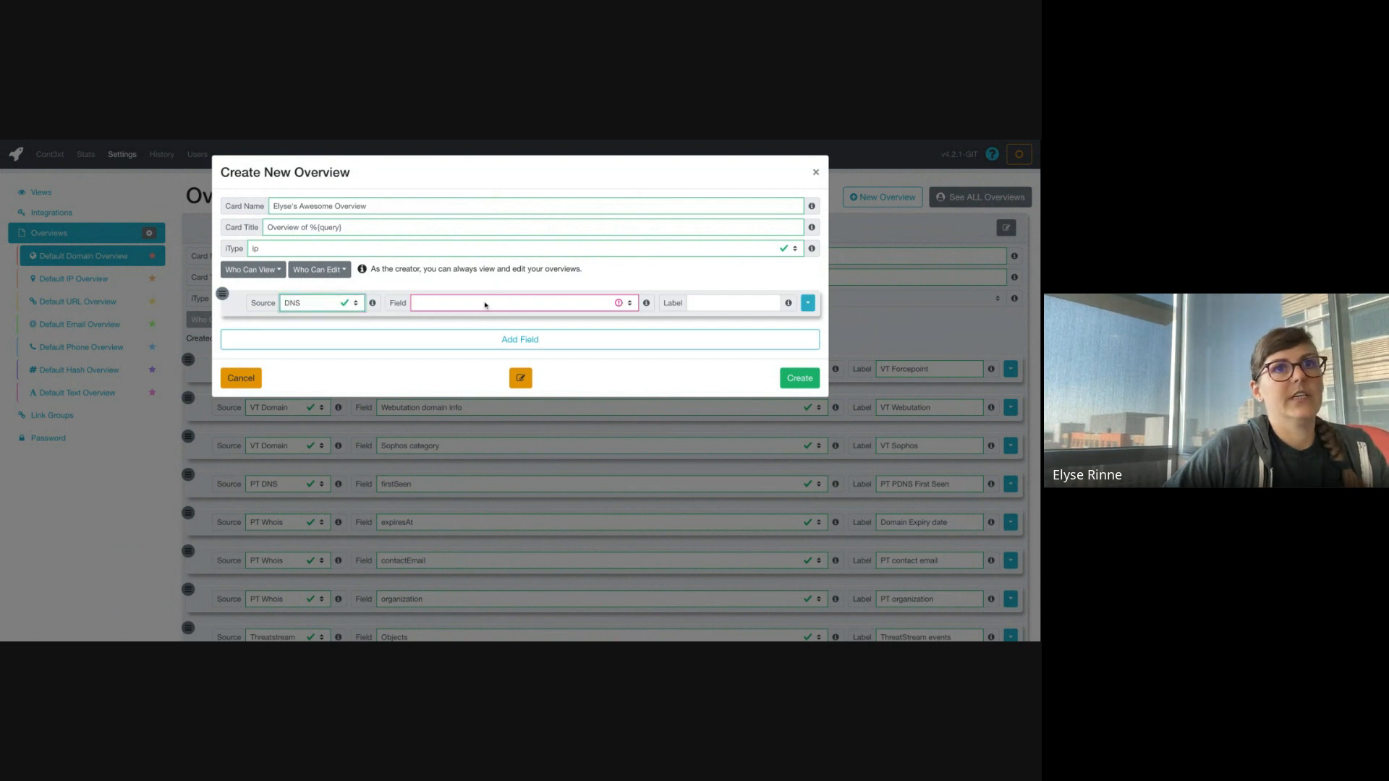
left_click(484, 305)
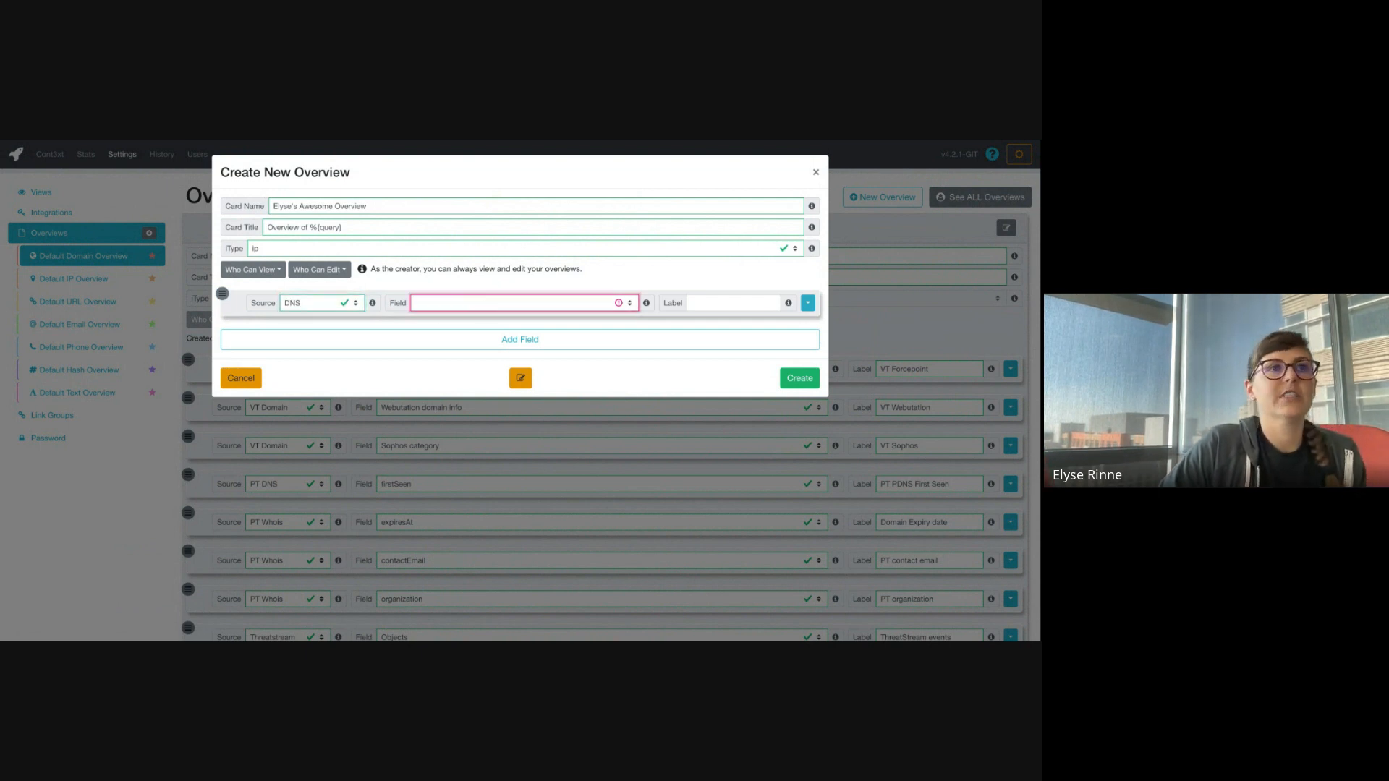
left_click(330, 308)
left_click(329, 309)
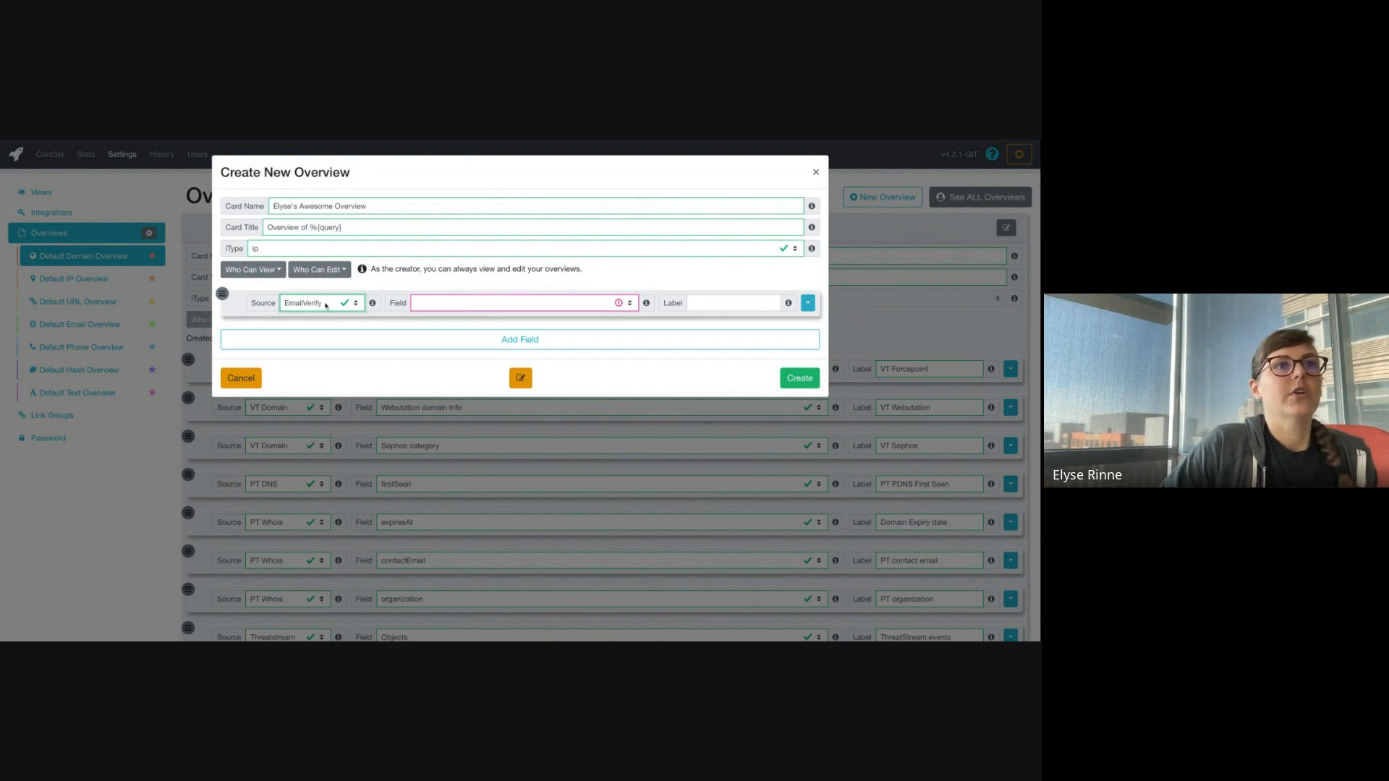
left_click(325, 306)
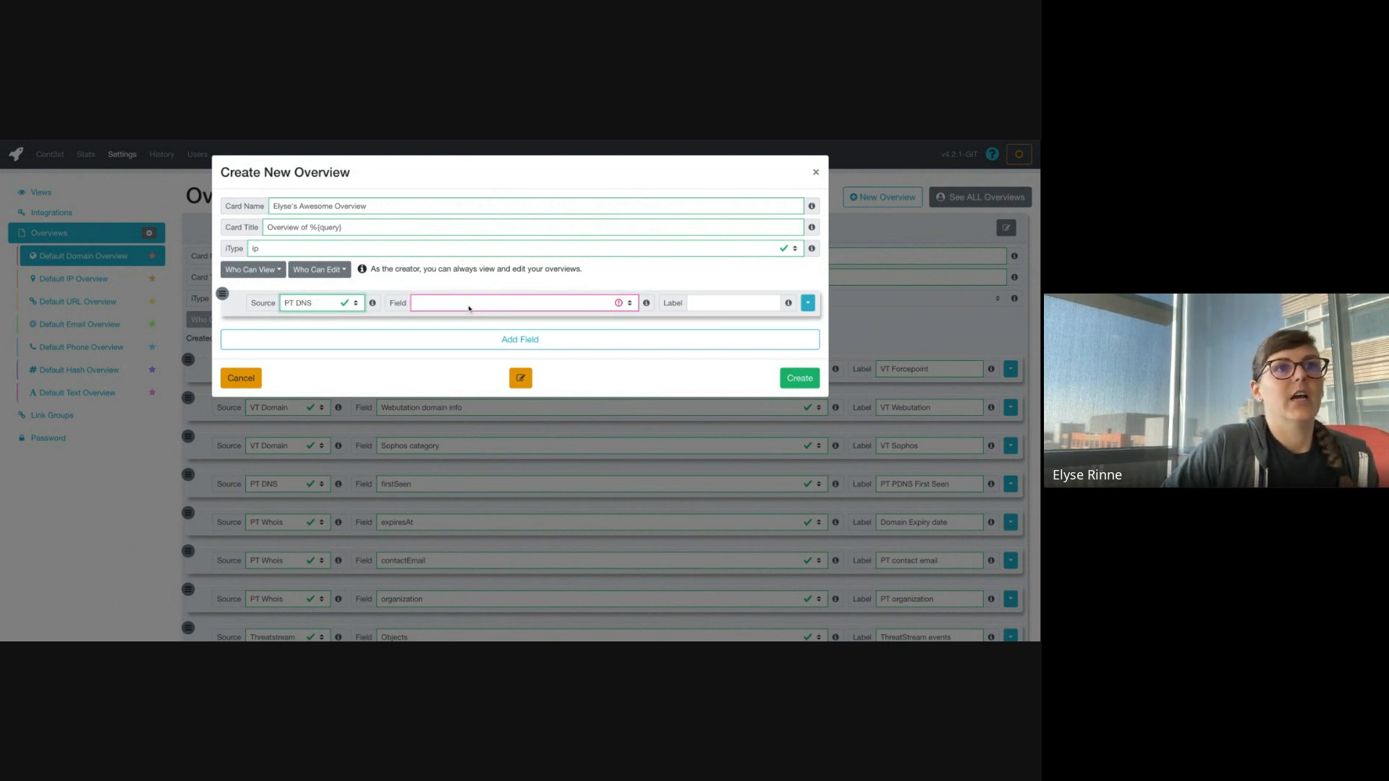
left_click(468, 307)
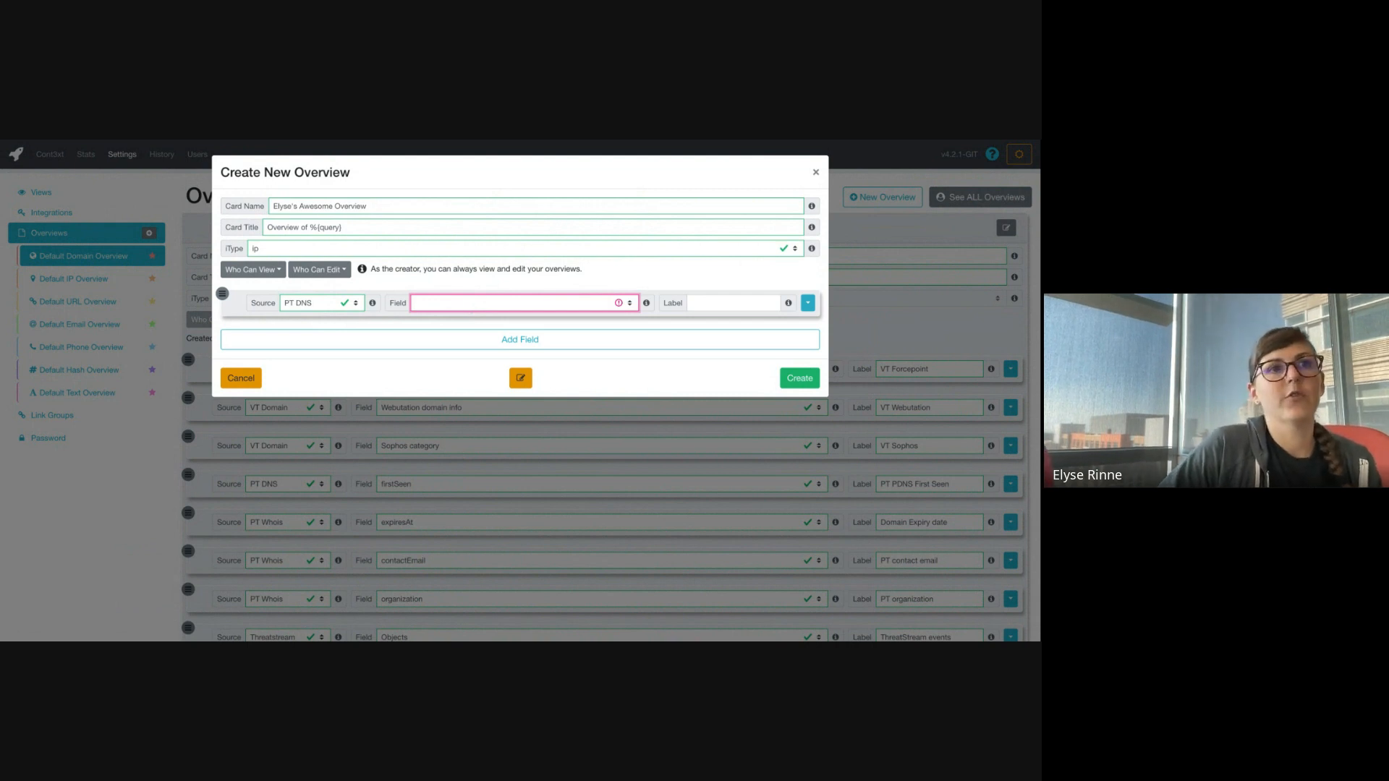
left_click(450, 334)
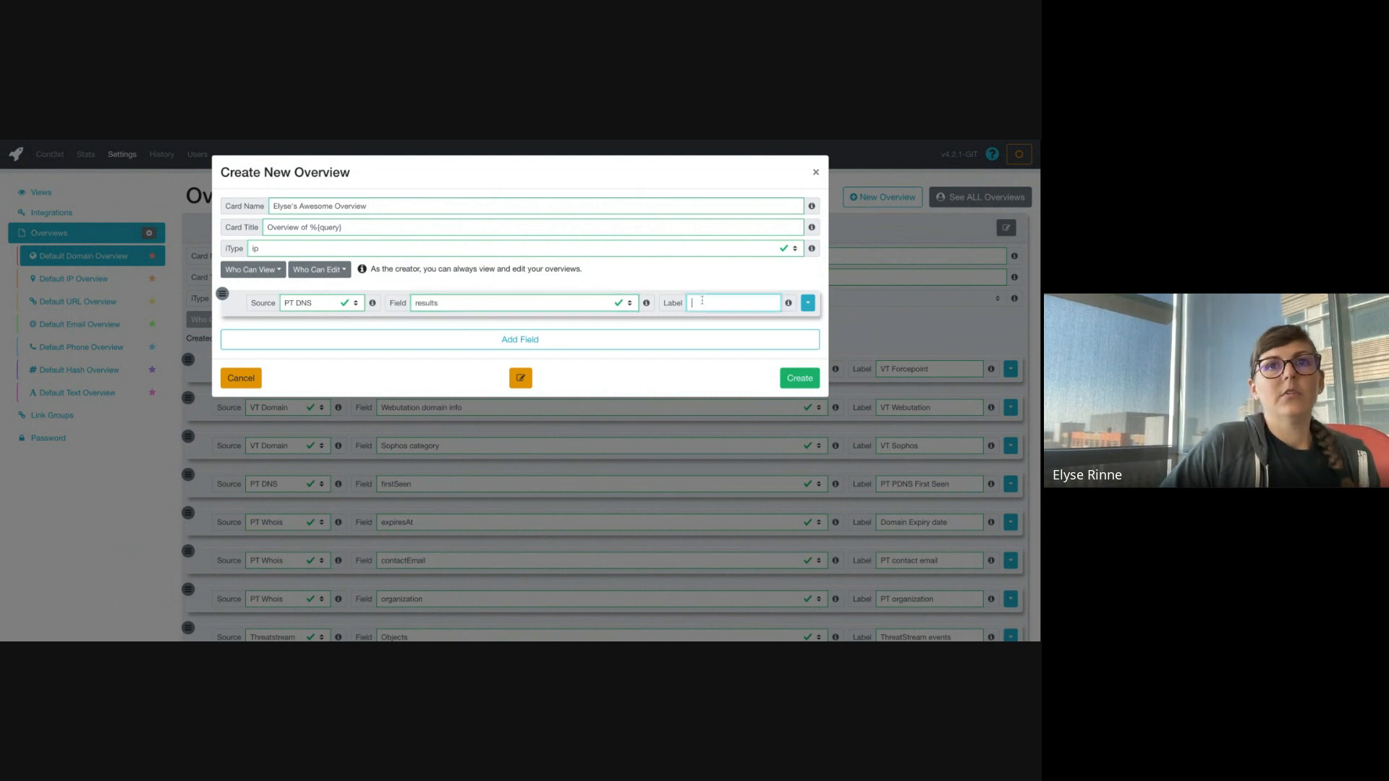
left_click(808, 303)
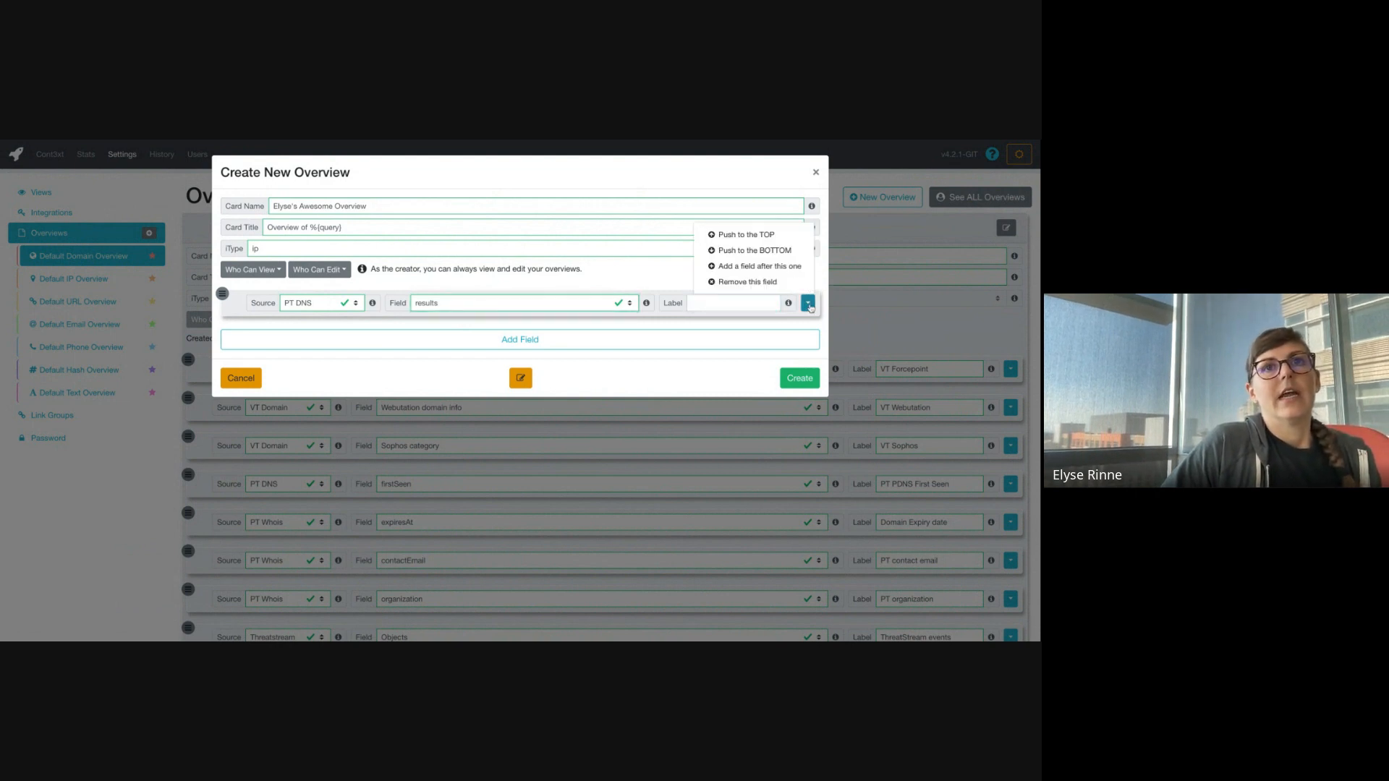
- Label the PT DNS results field "test" in the new overview
left_click(807, 304)
left_click(729, 302)
type("test")
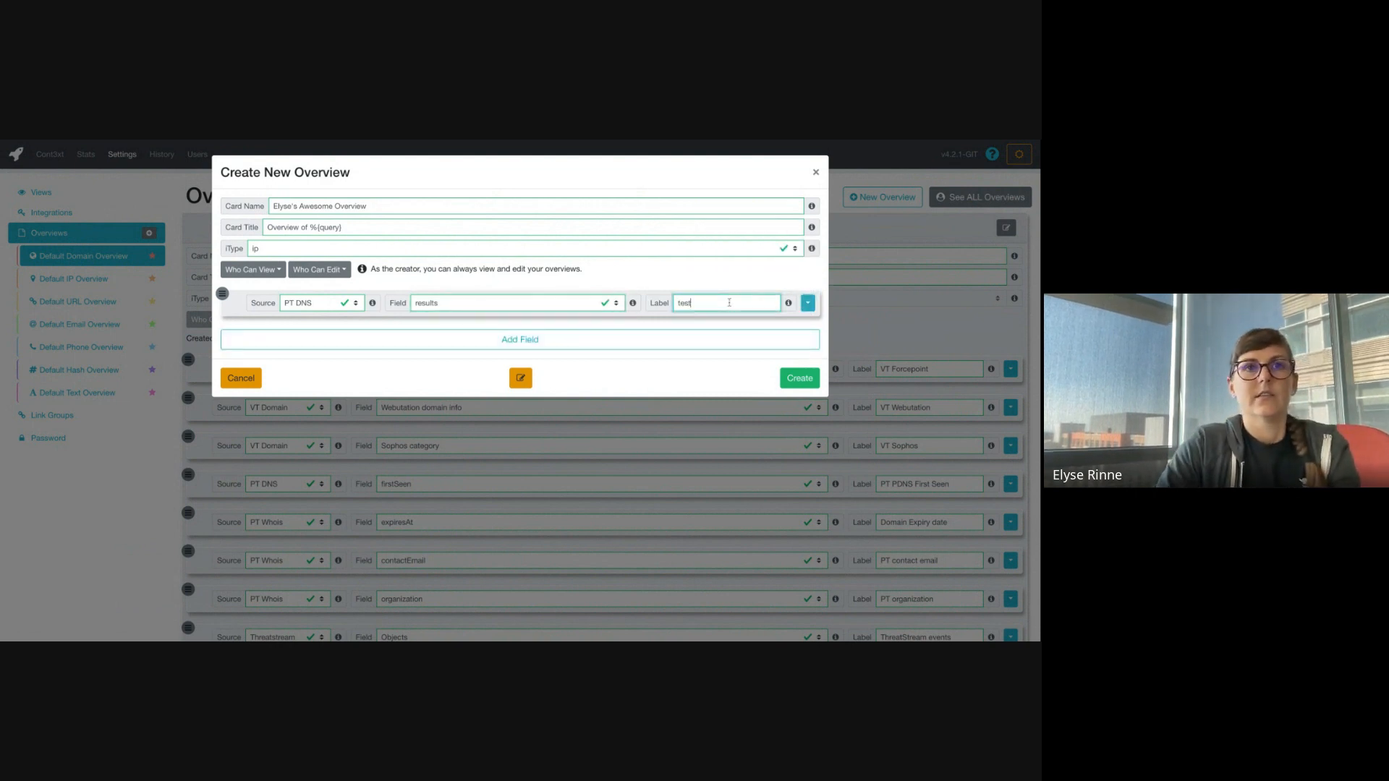
- Try to create the overview with an empty second field, and remove that field
left_click(521, 339)
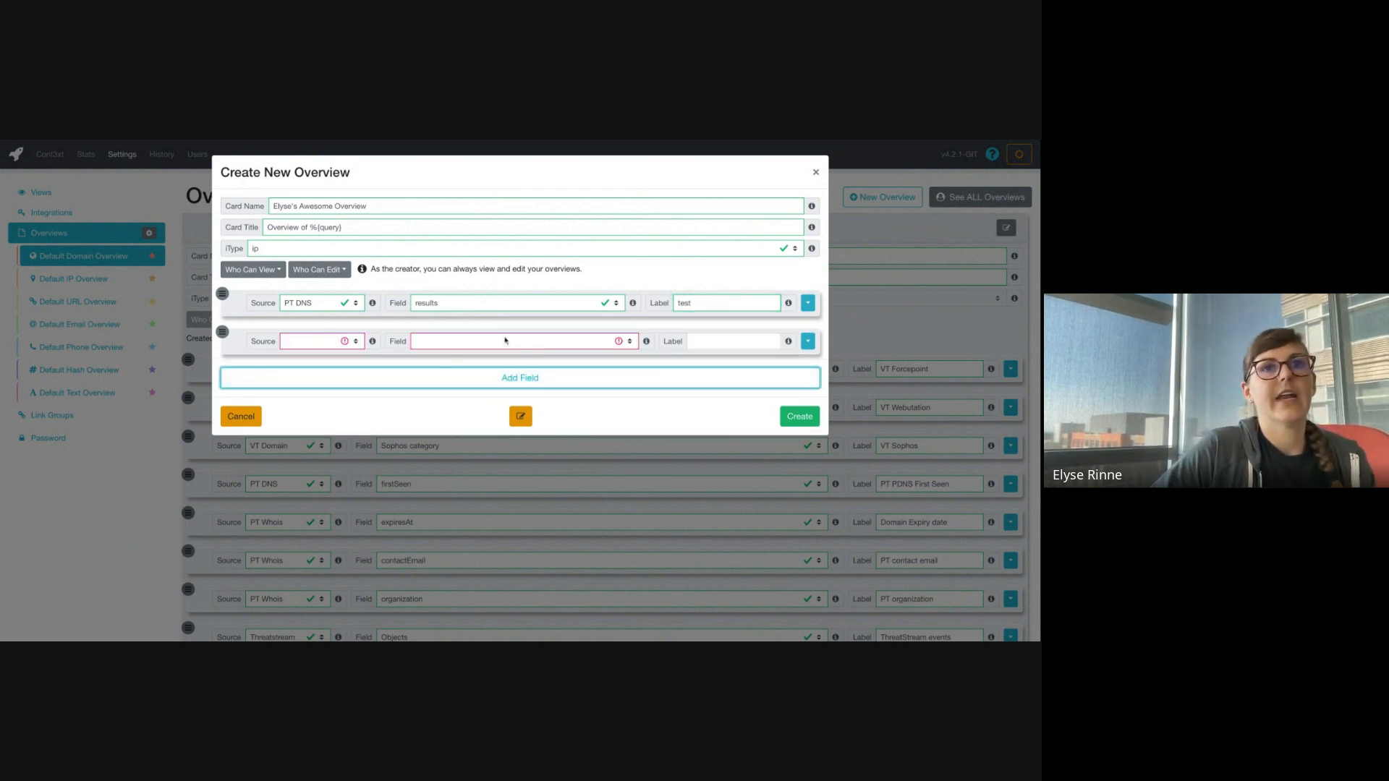
left_click(800, 418)
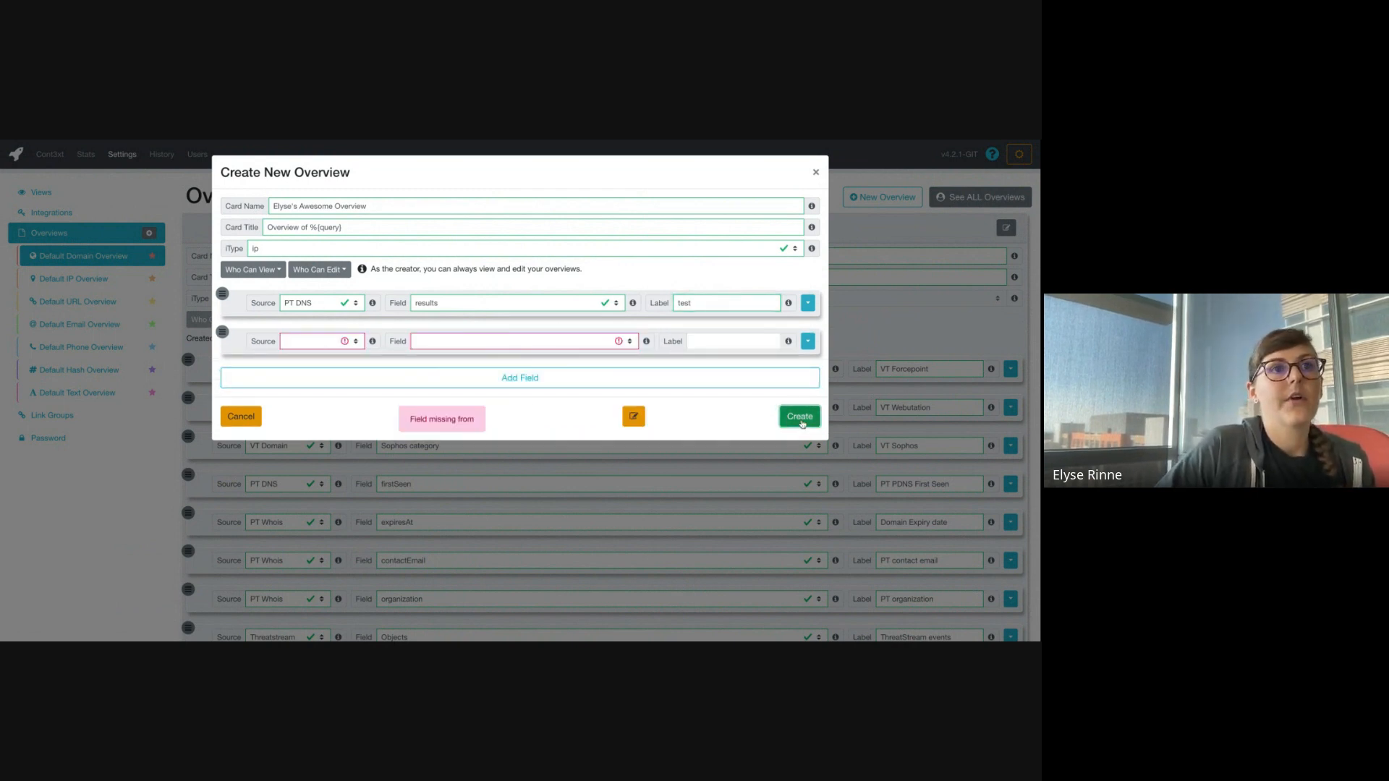
left_click(808, 341)
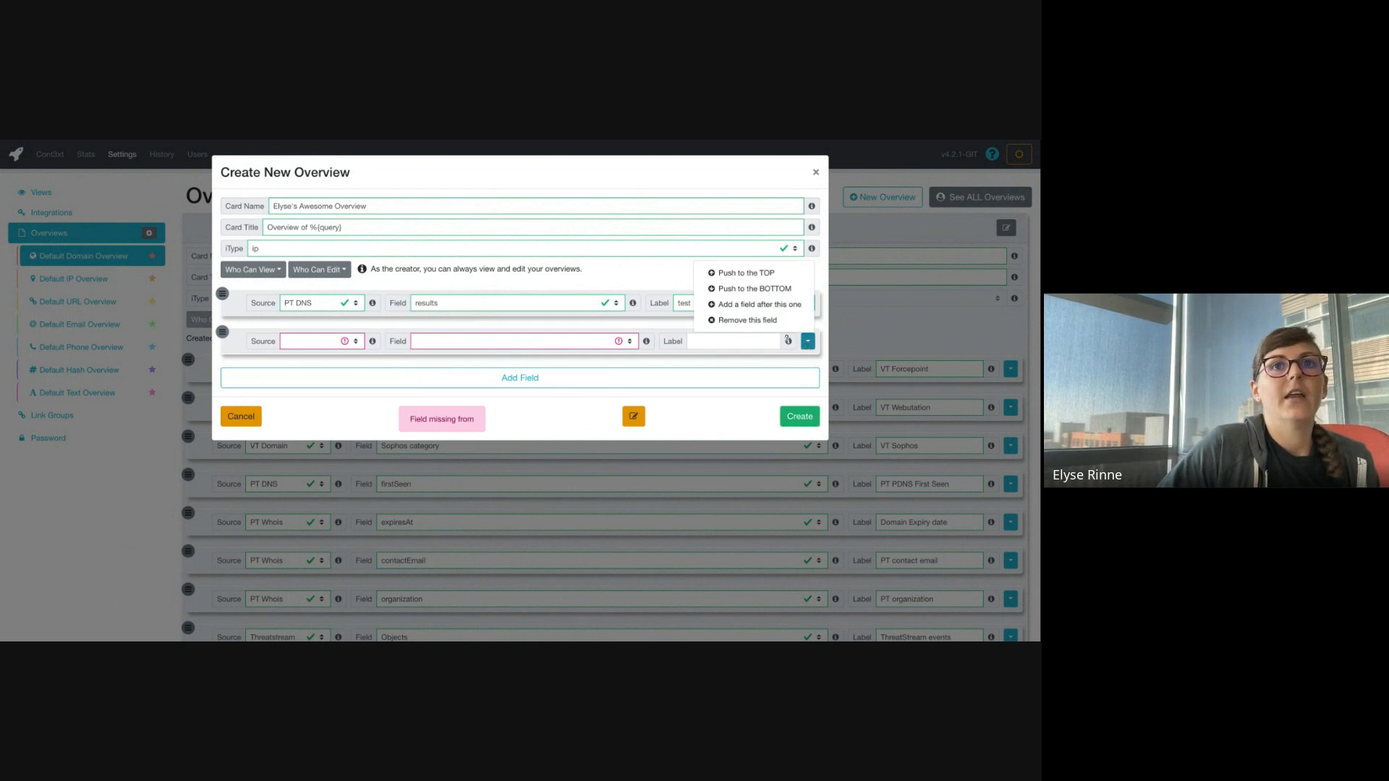
left_click(808, 342)
left_click(808, 342)
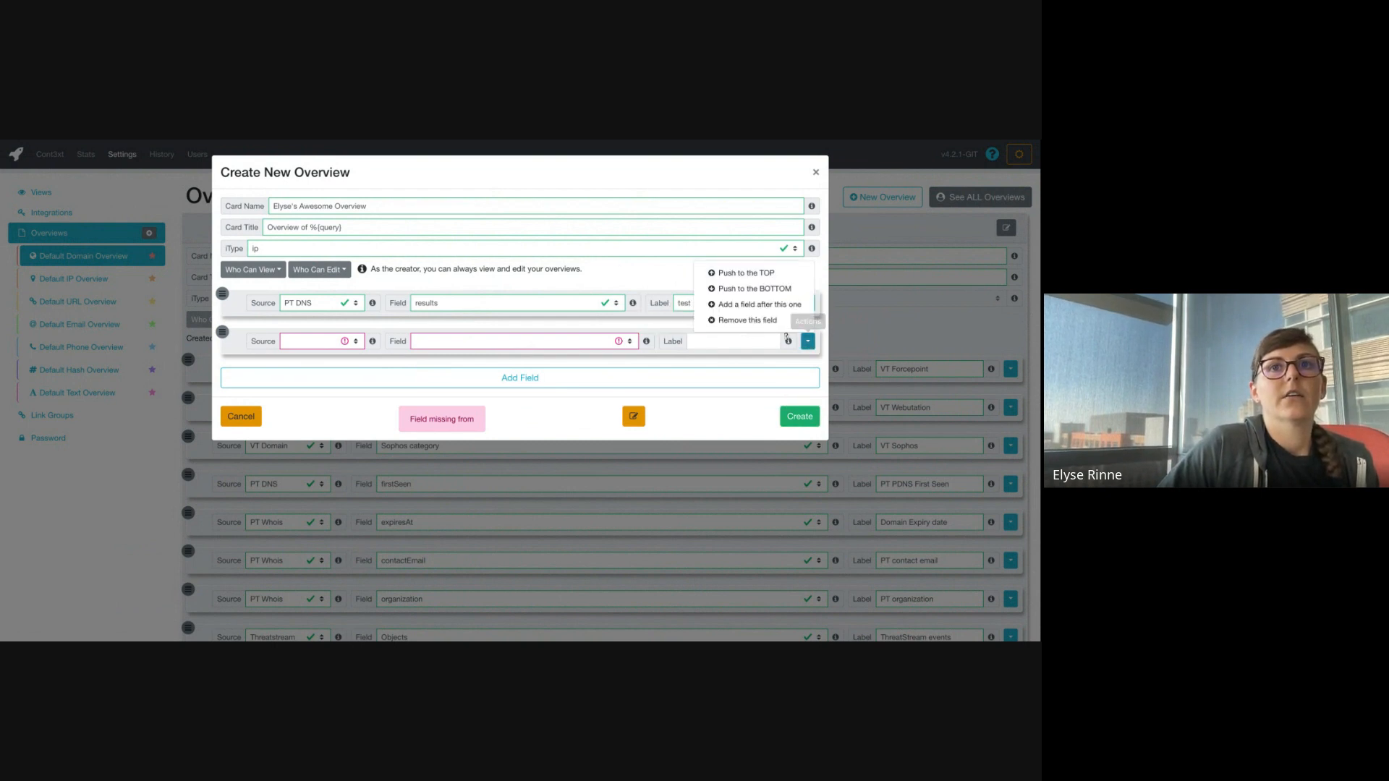
left_click(770, 328)
left_click(808, 342)
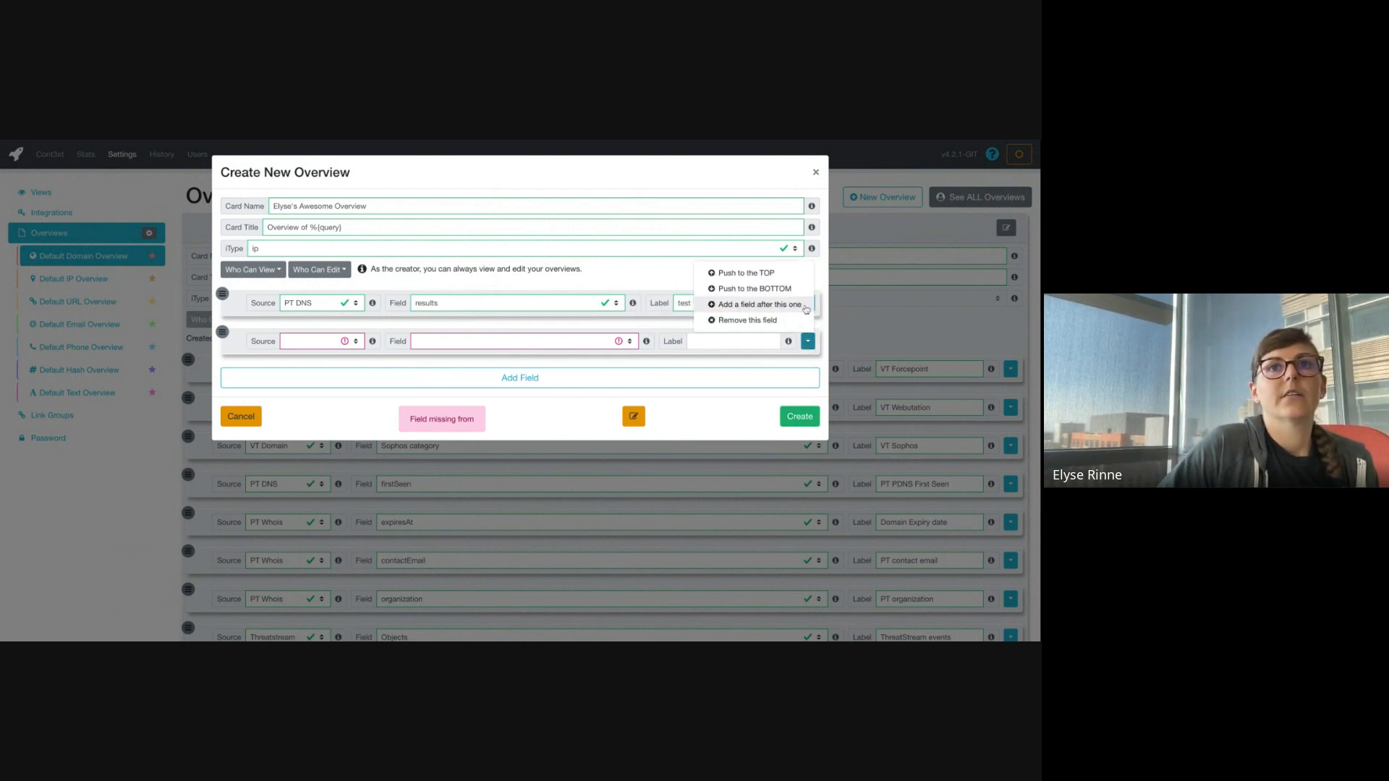
left_click(782, 323)
- Create the overview, open it in the Overviews settings and make it the default for the ip iType
left_click(799, 377)
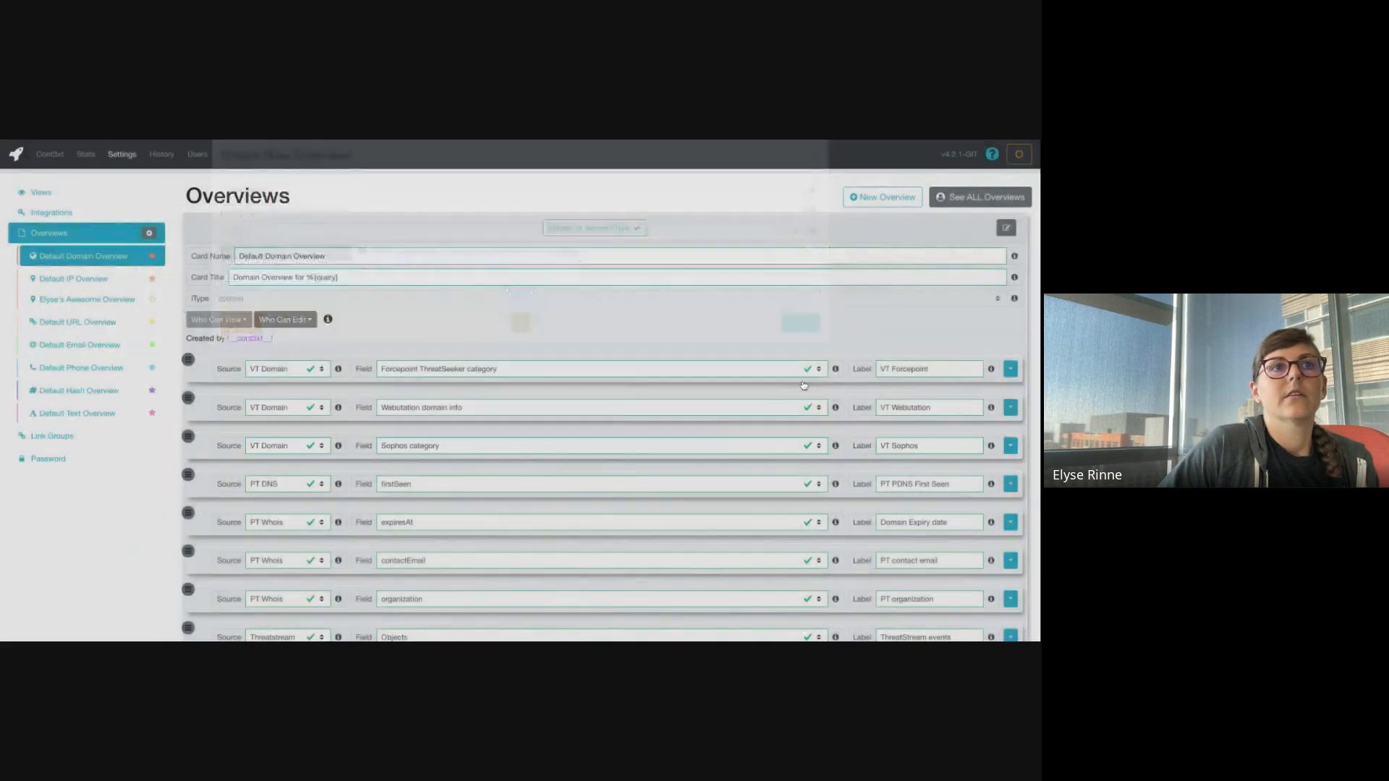
left_click(118, 303)
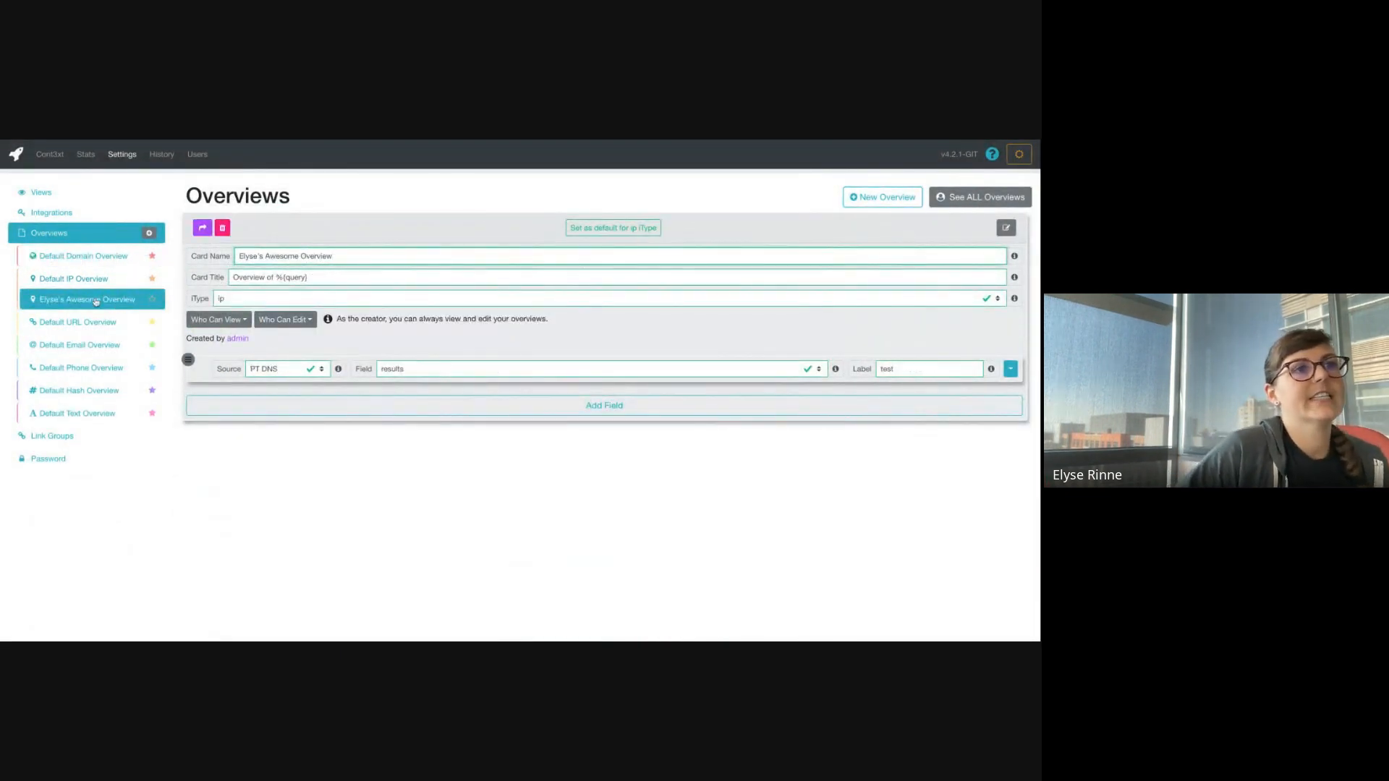
left_click(152, 300)
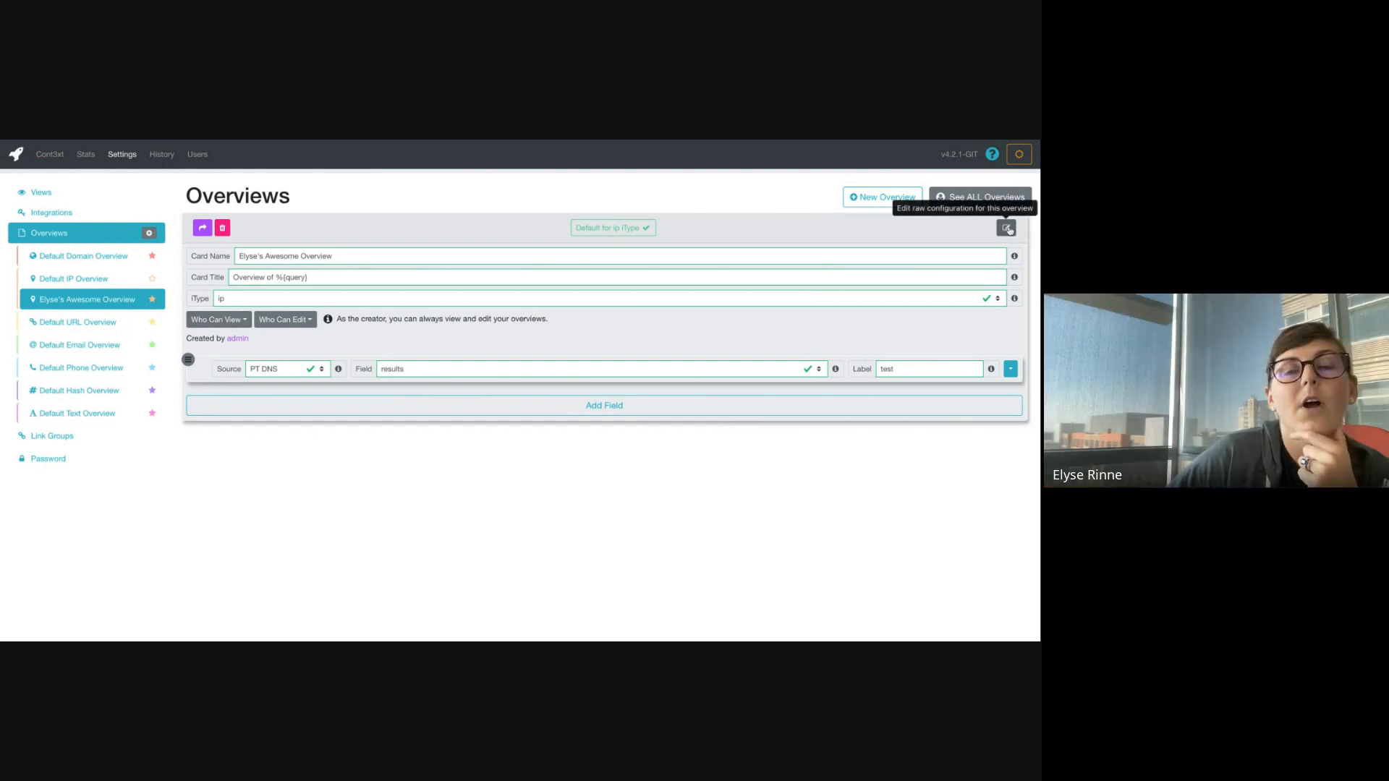
- Add a second field to the custom overview with source DNS and field Custom, and start editing its JSON field value
left_click(553, 407)
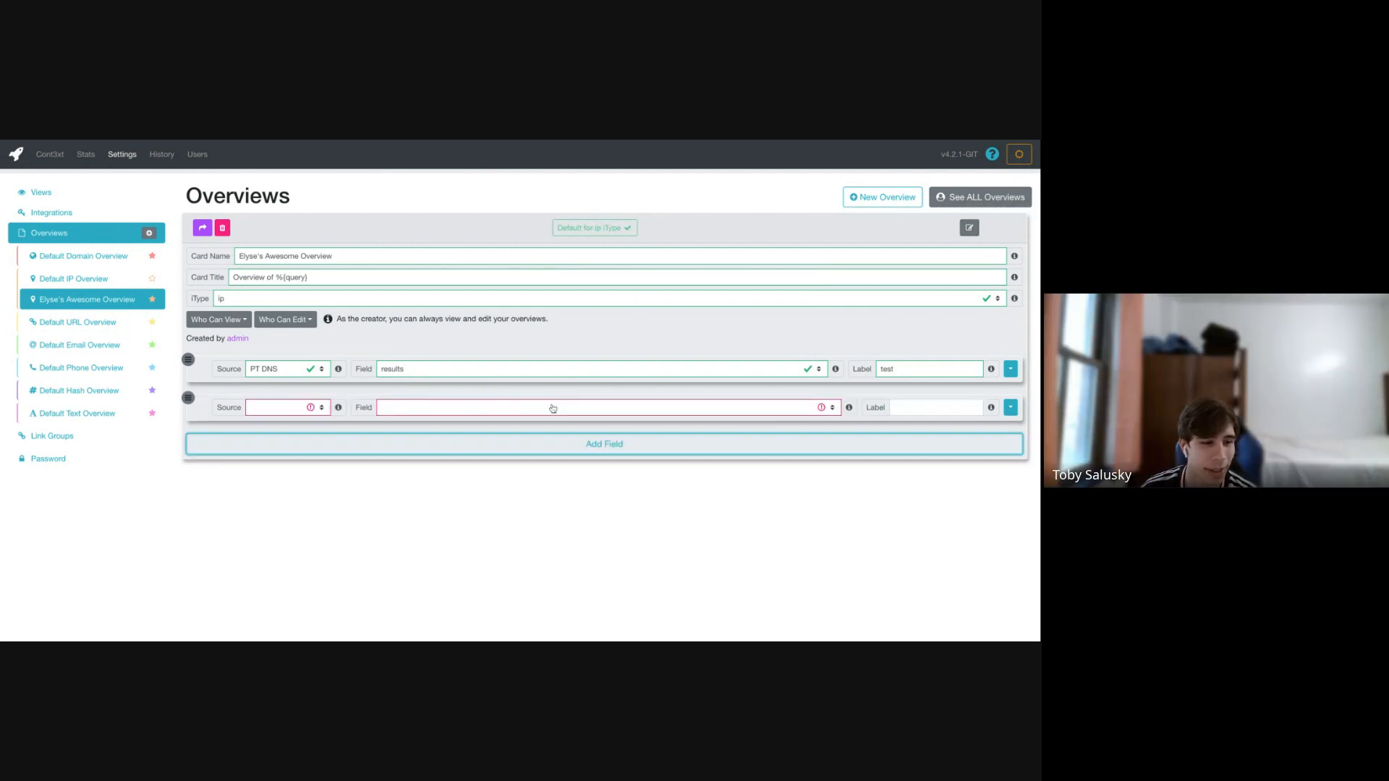
left_click(277, 407)
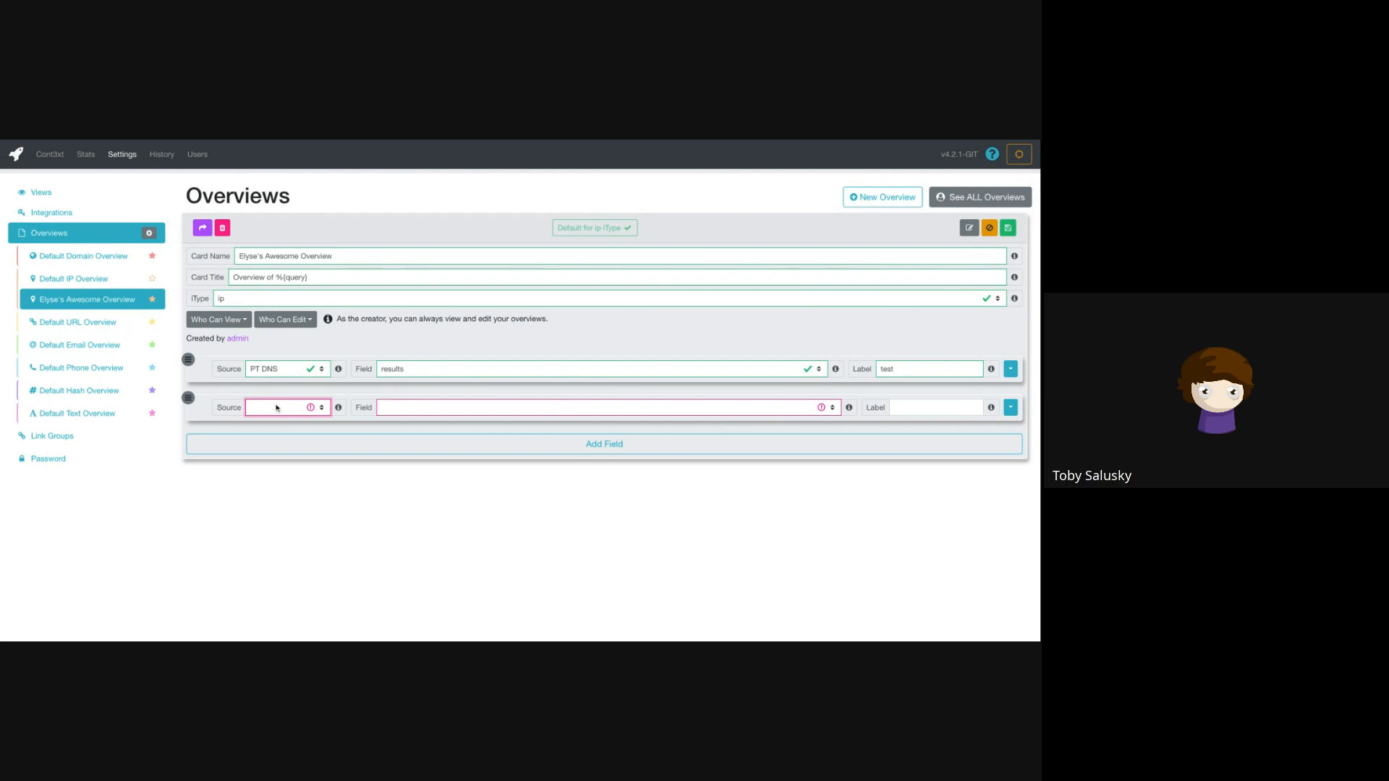
left_click(277, 422)
left_click(441, 411)
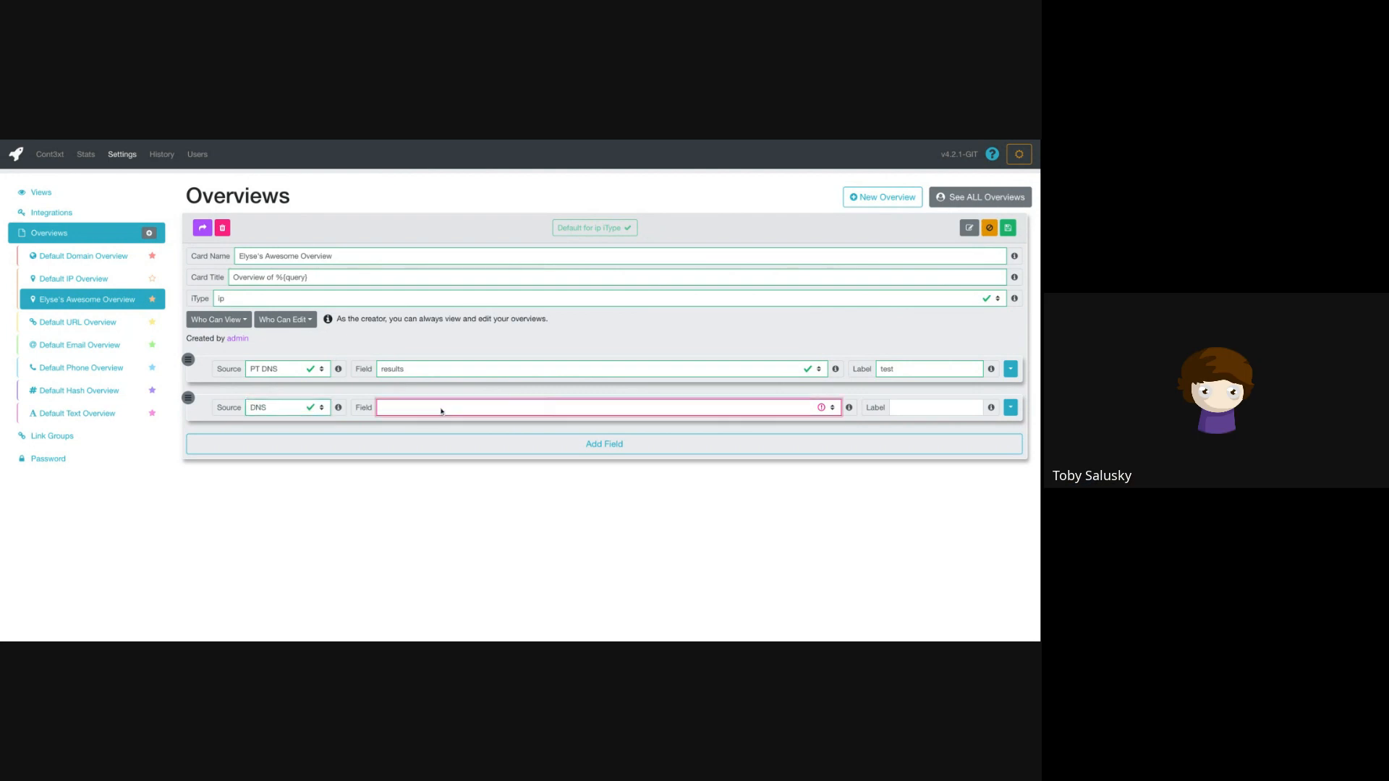
left_click(442, 422)
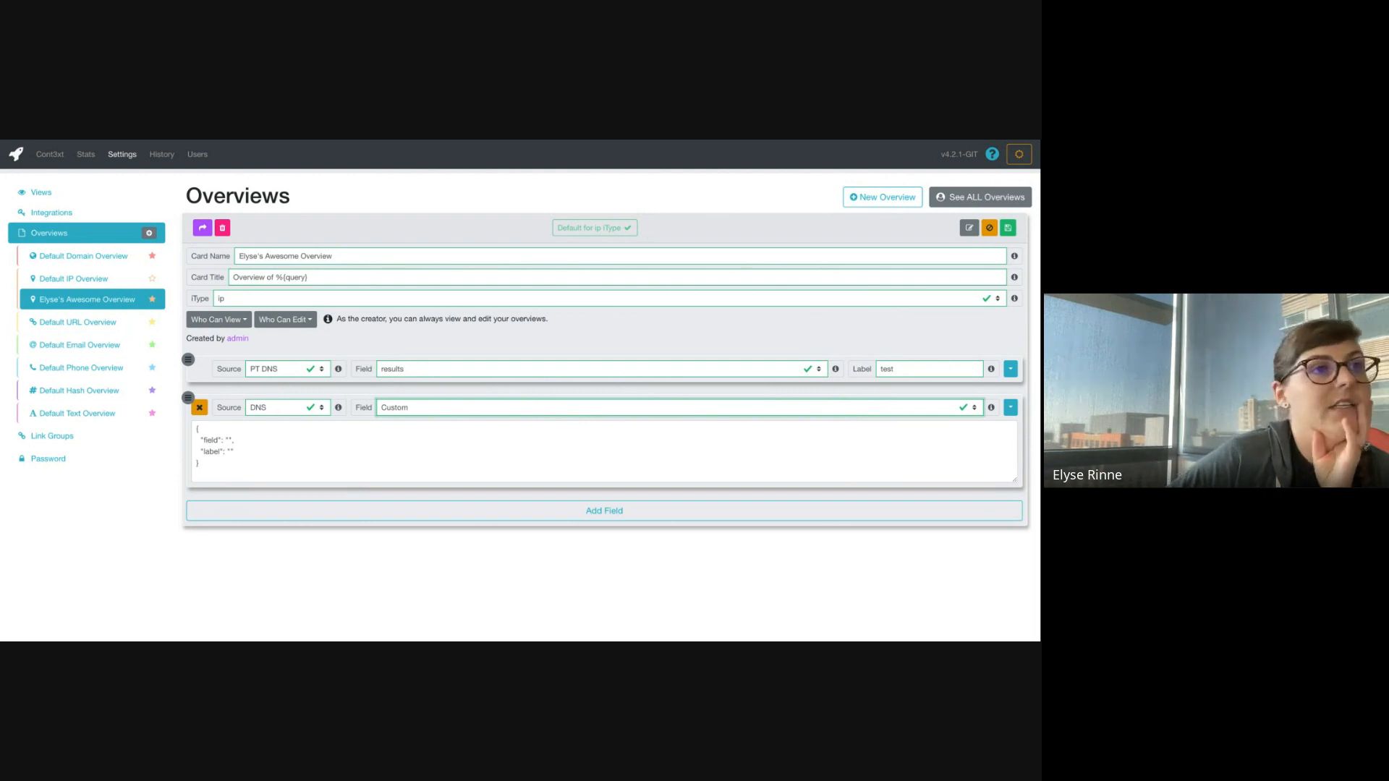
left_click(228, 441)
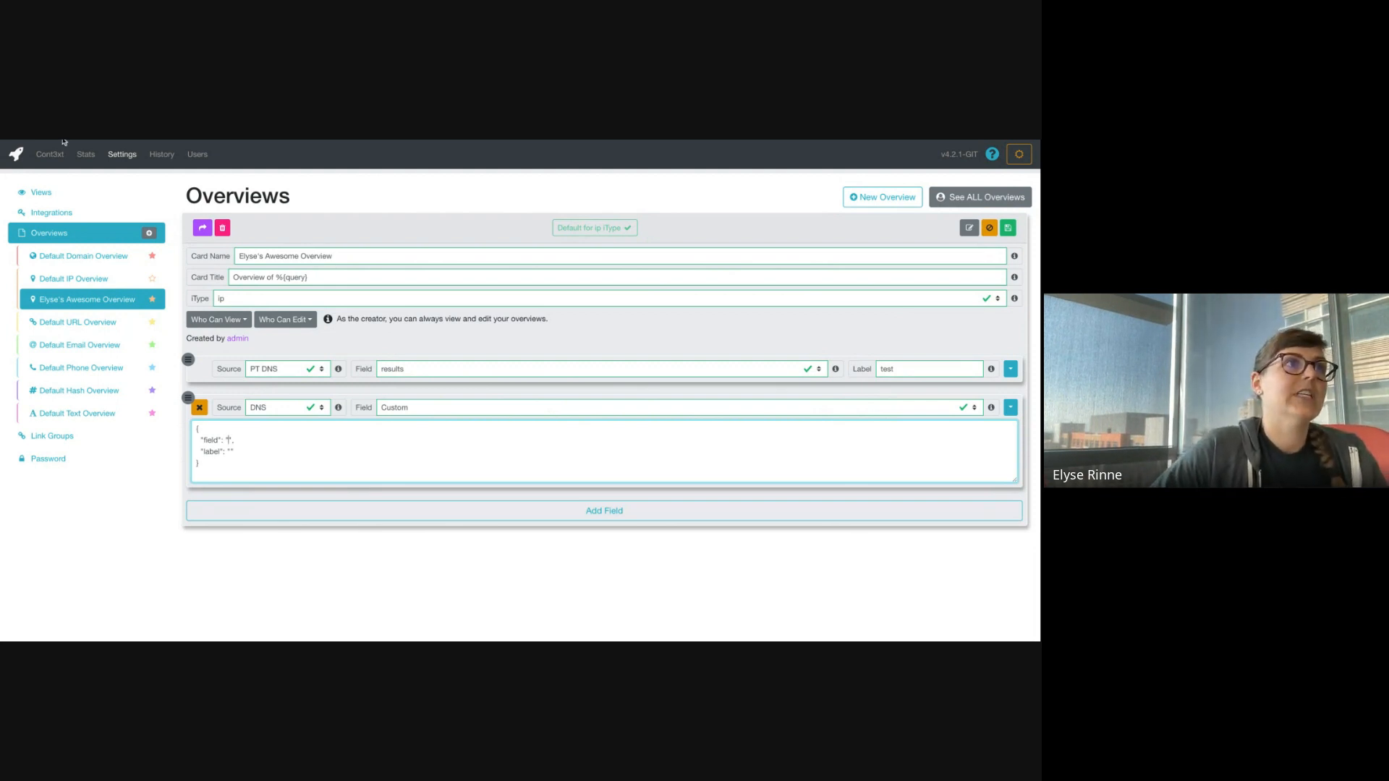
- Return to the Cont3xt search page and search for purple.org
left_click(47, 158)
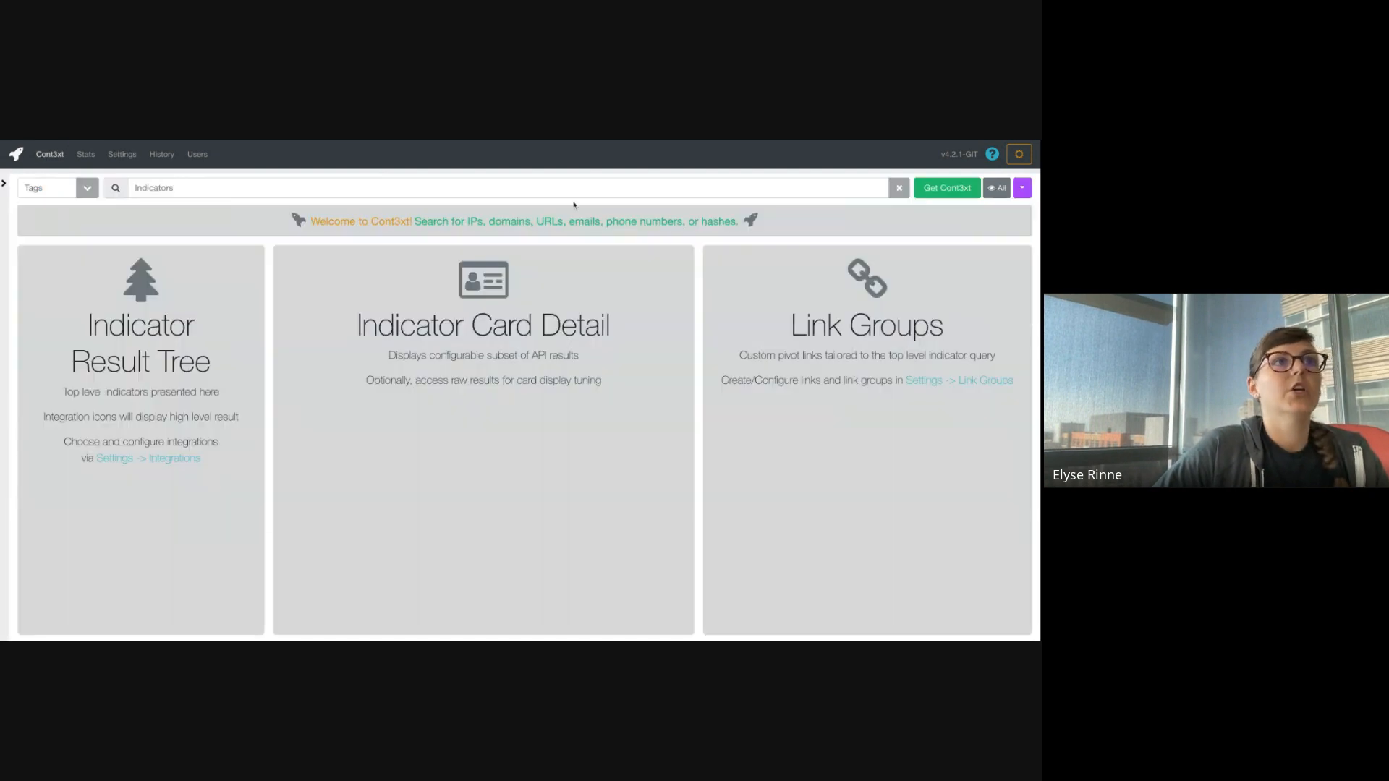
left_click(458, 189)
type("purple.org")
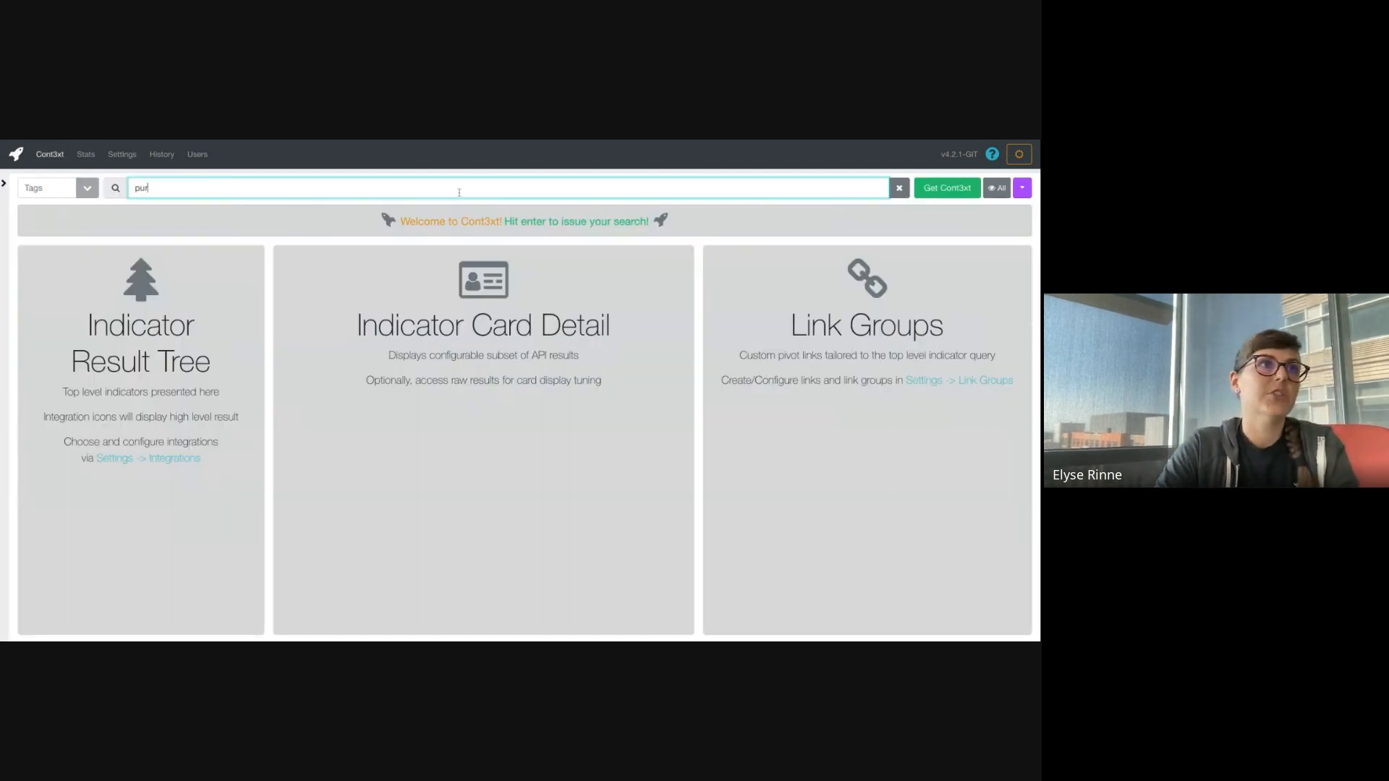
key("Return")
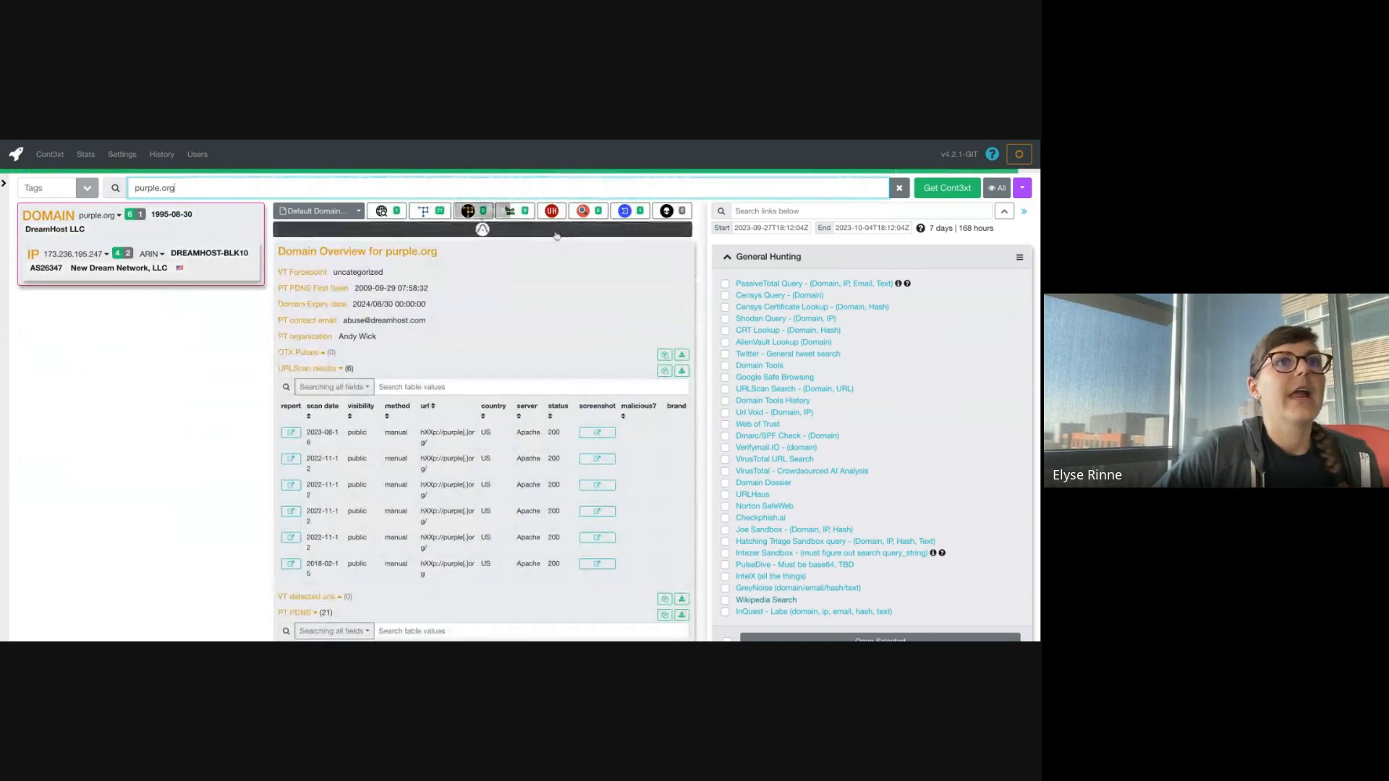
- Open the PassiveTotal Whois result for purple.org and expand its raw data to examine the nested field names
left_click(393, 214)
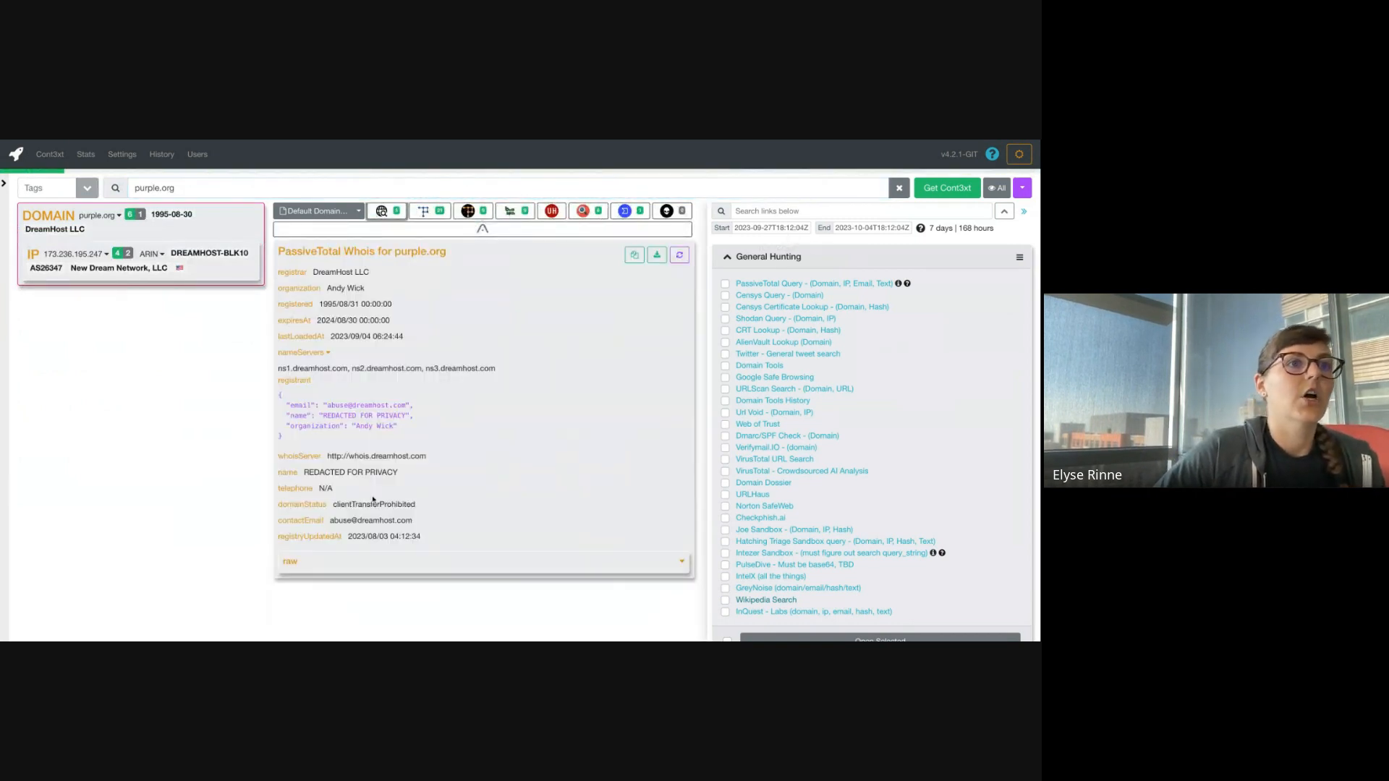
left_click(290, 561)
scroll(295, 558, "down", 3)
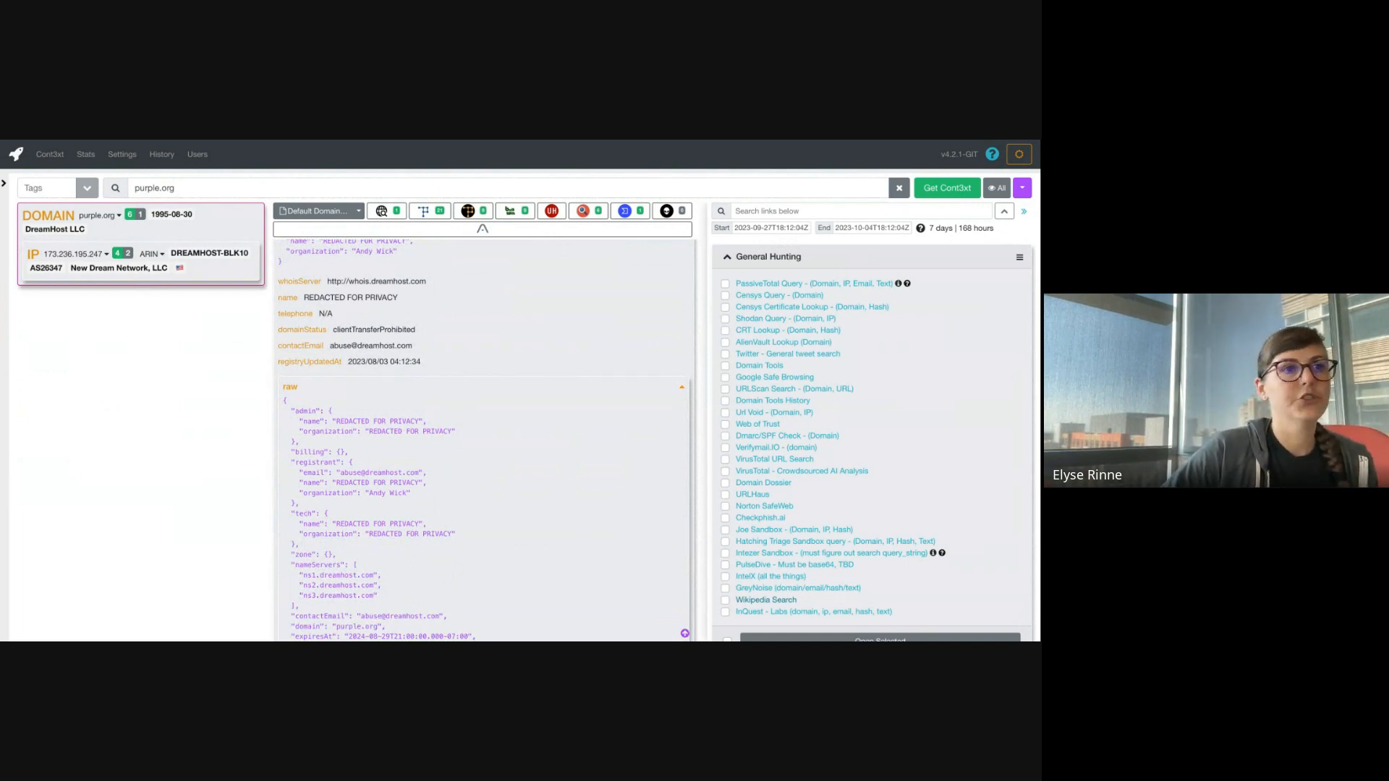
scroll(483, 434, "down", 2)
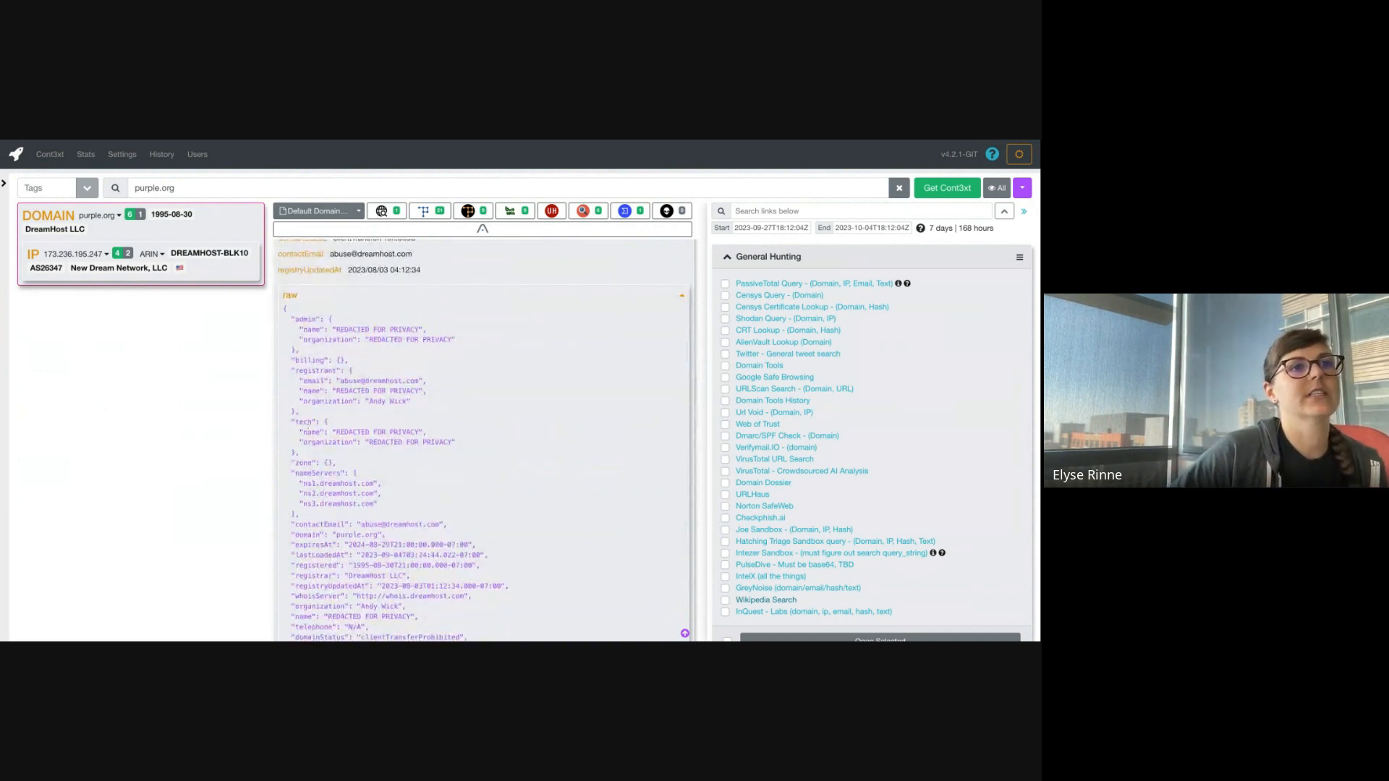
double_click(311, 432)
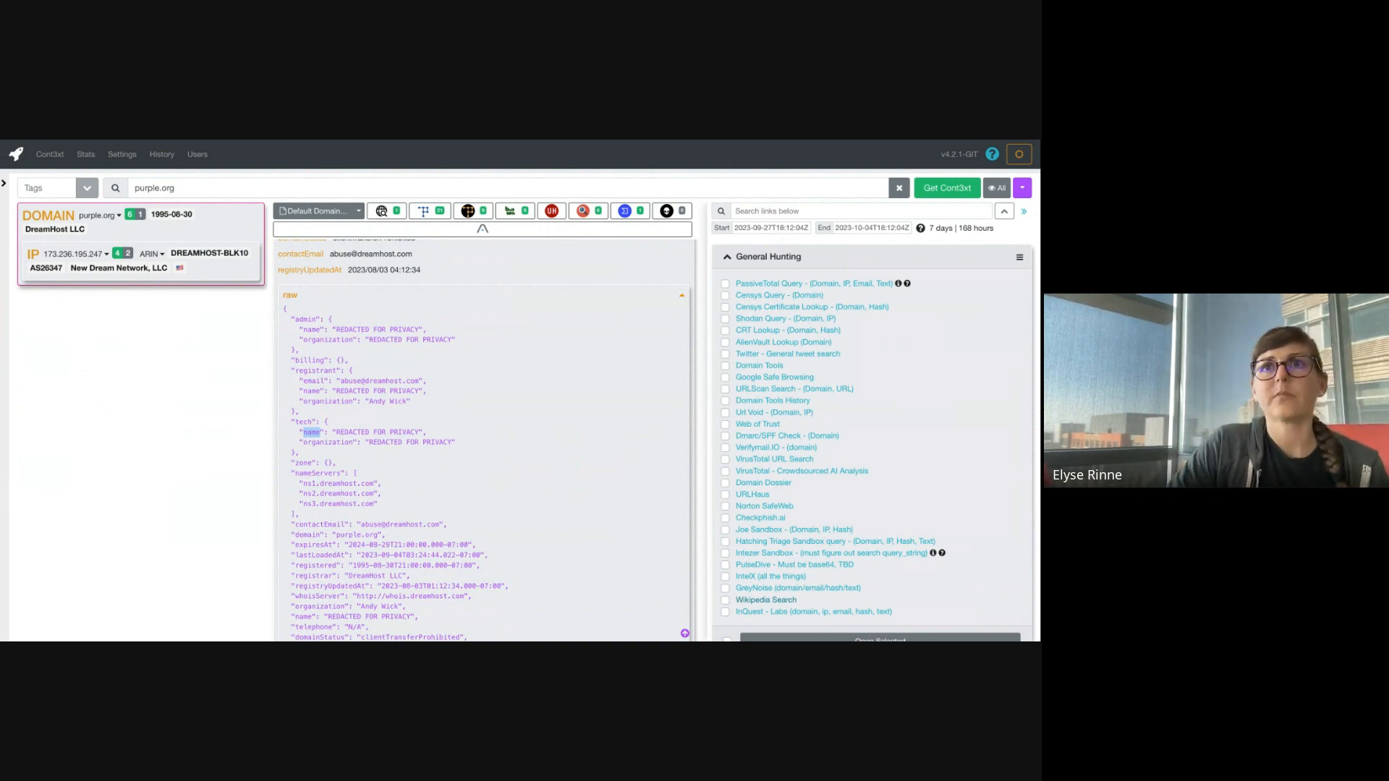
left_click(346, 310)
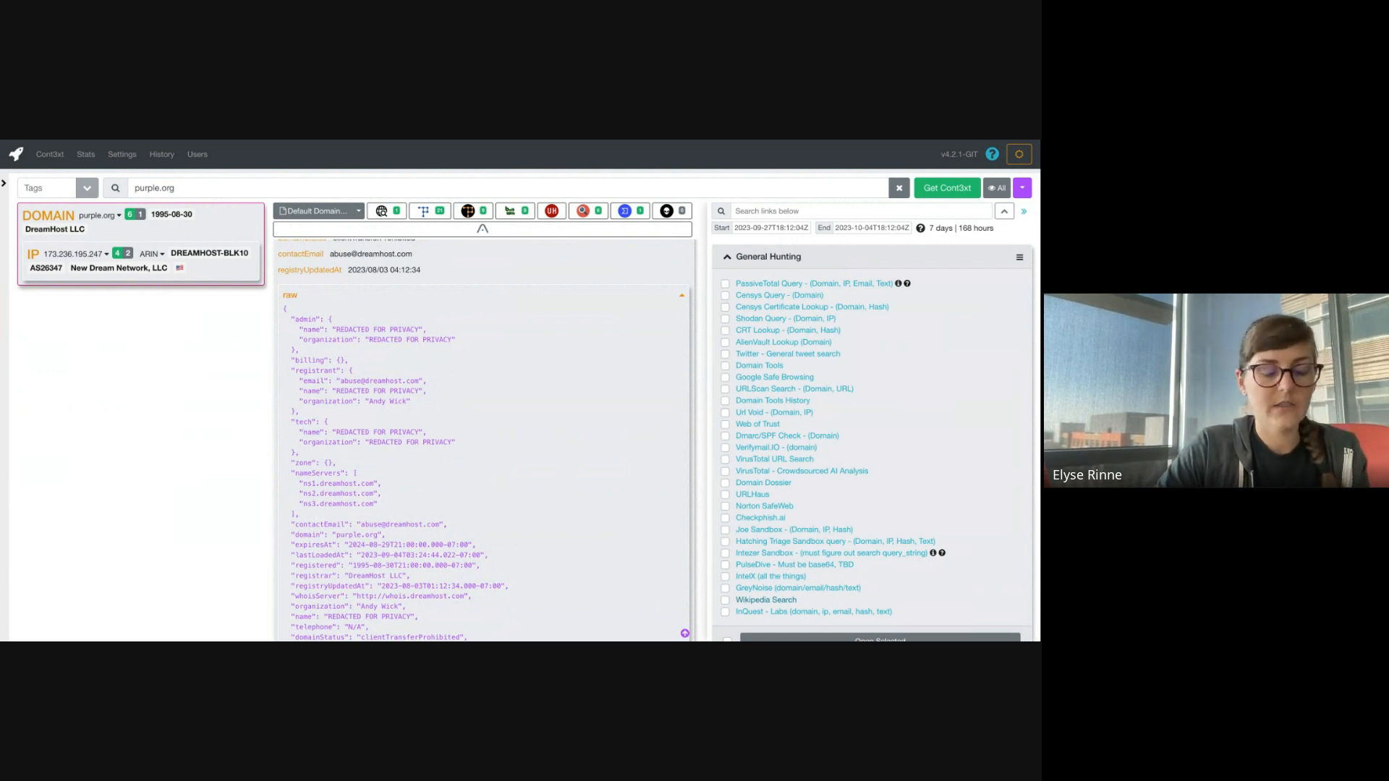
- Show the list of keyboard shortcuts for the search page
key("shift")
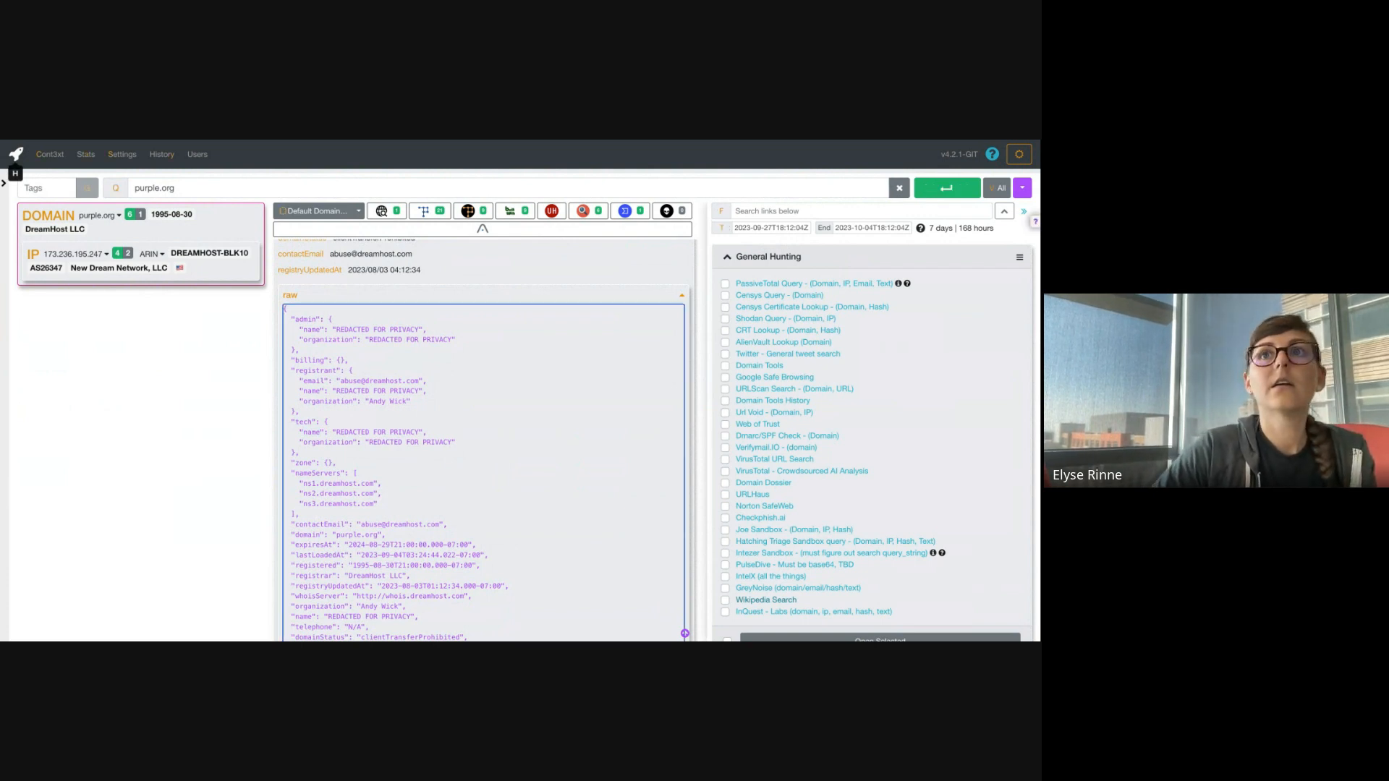
left_click(1034, 223, "shift")
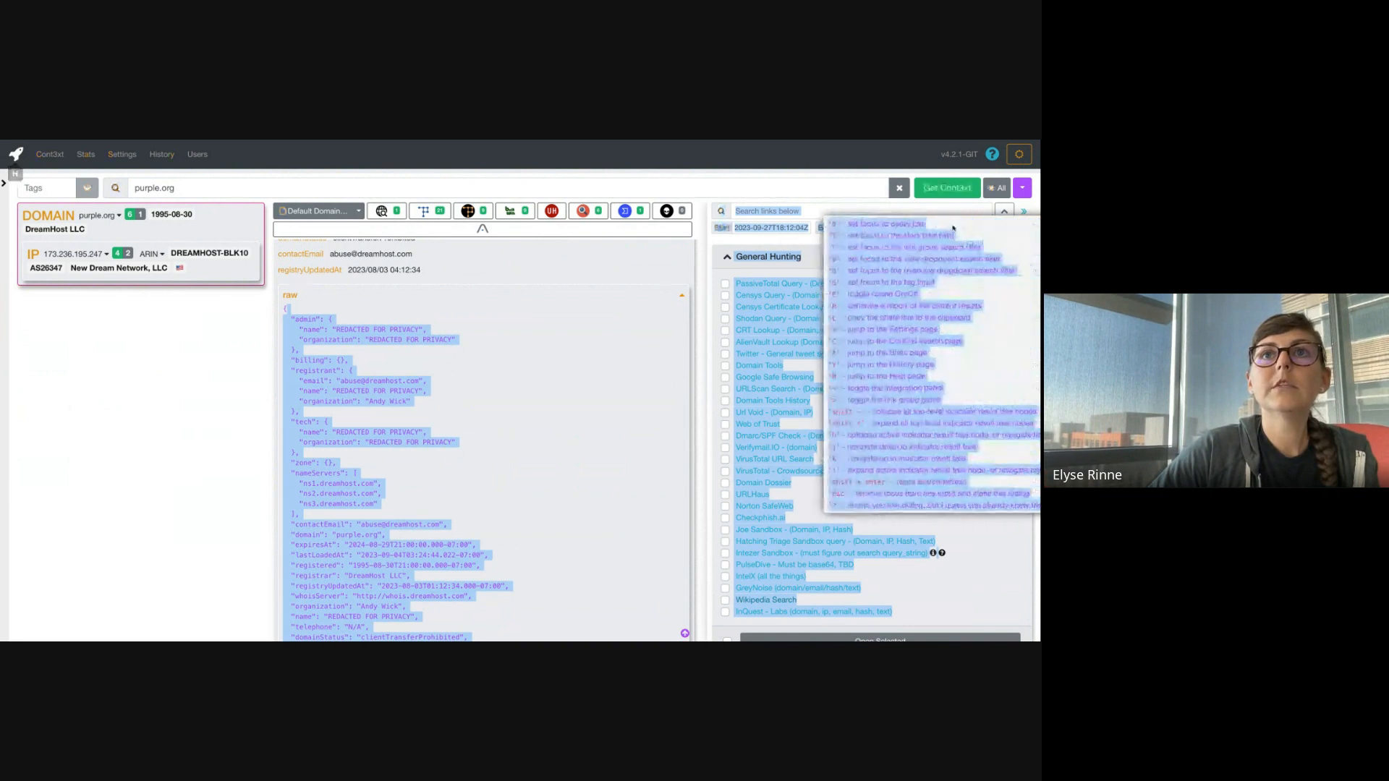
left_click(899, 330)
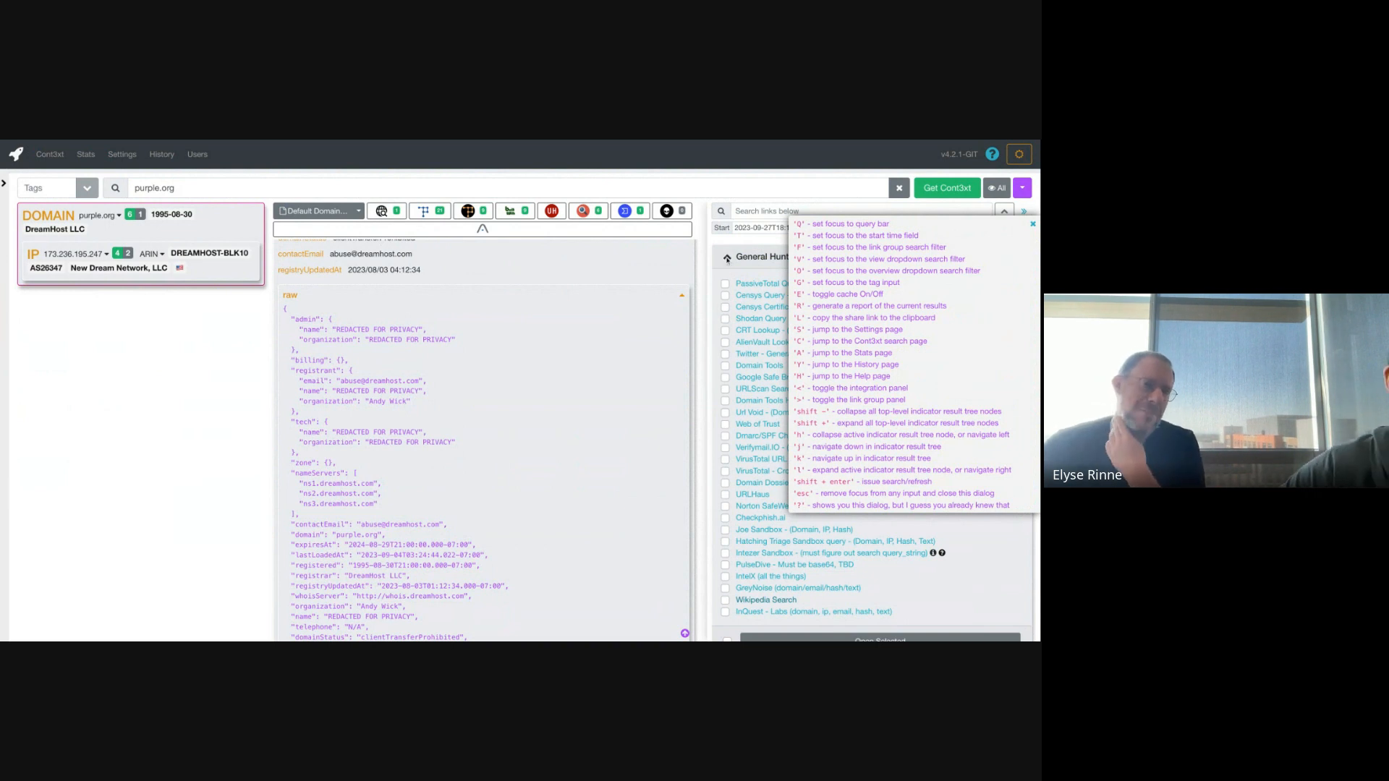
- Open the Integrations settings and mark the GreyNoise integration as disabled
left_click(123, 154)
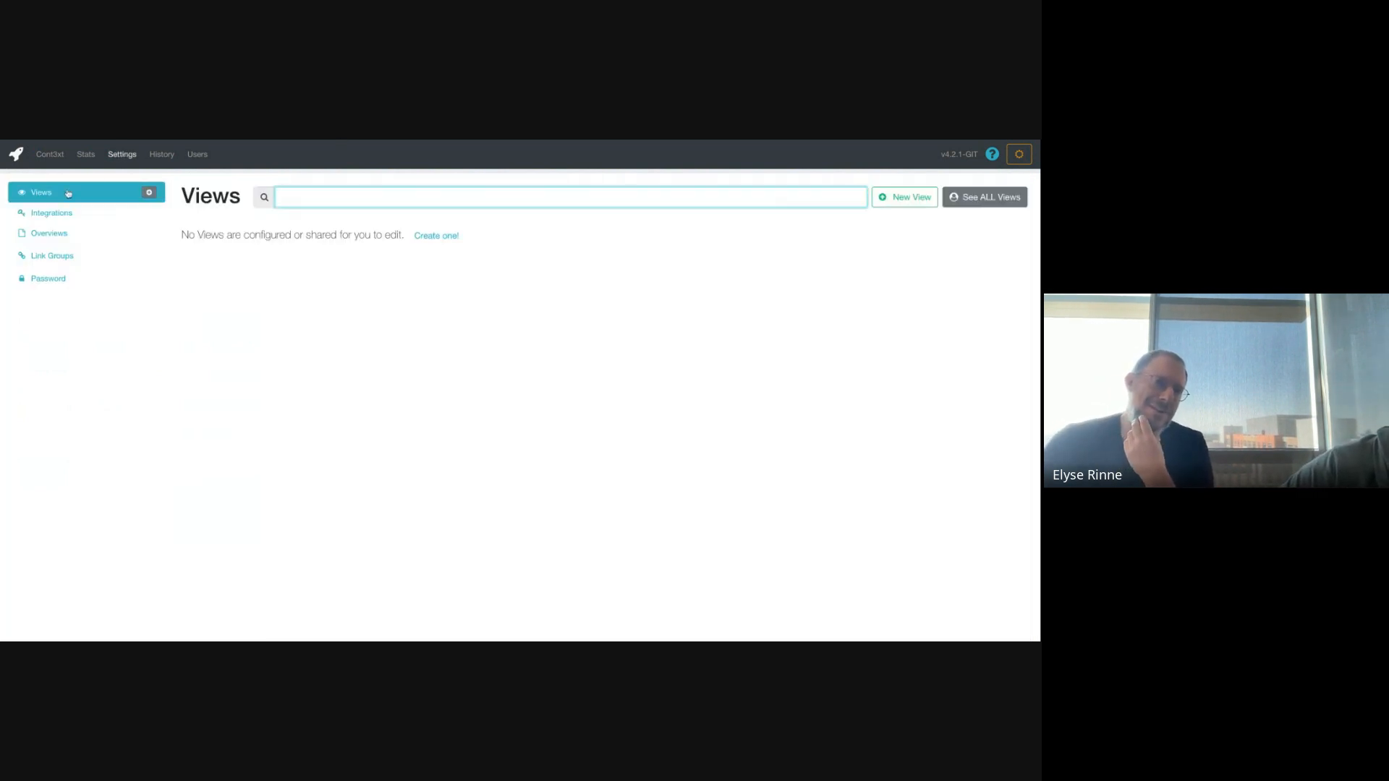
left_click(50, 212)
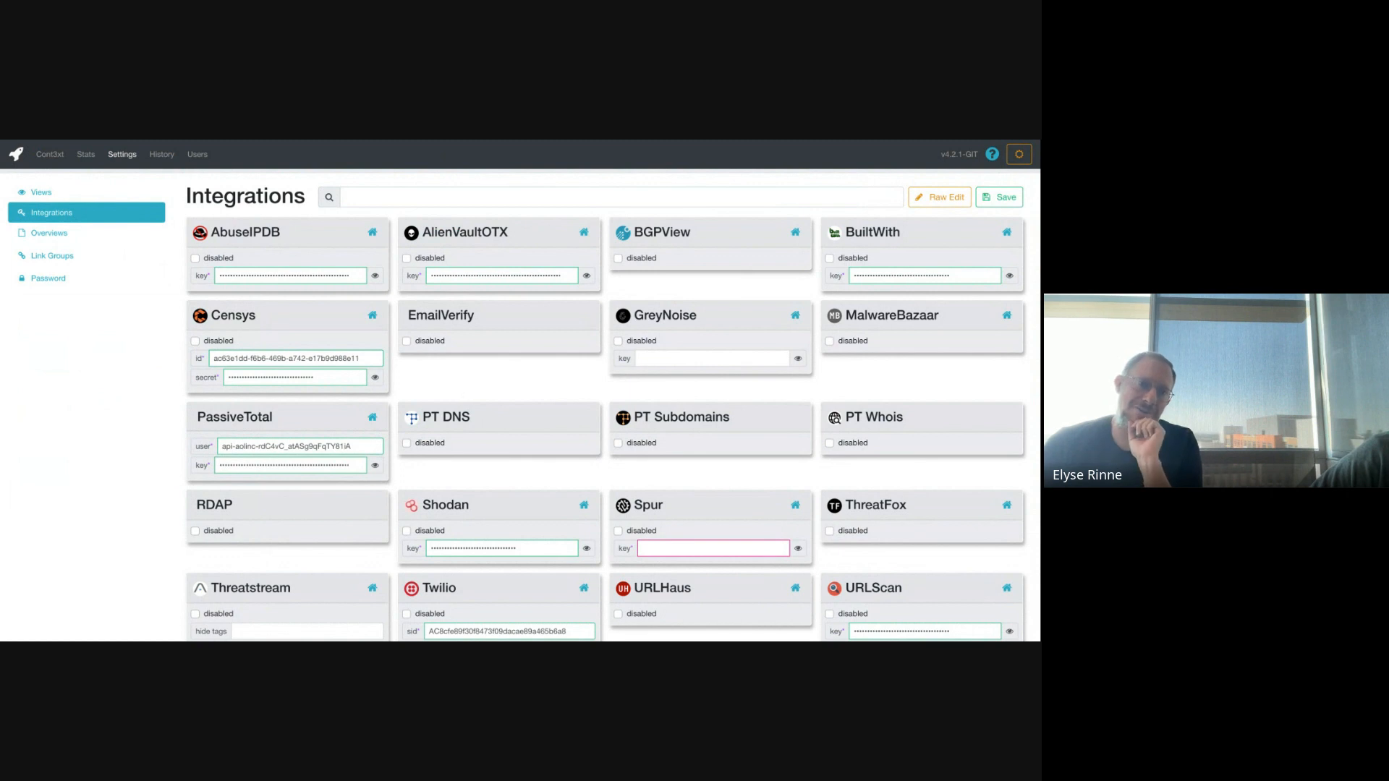
left_click(619, 340)
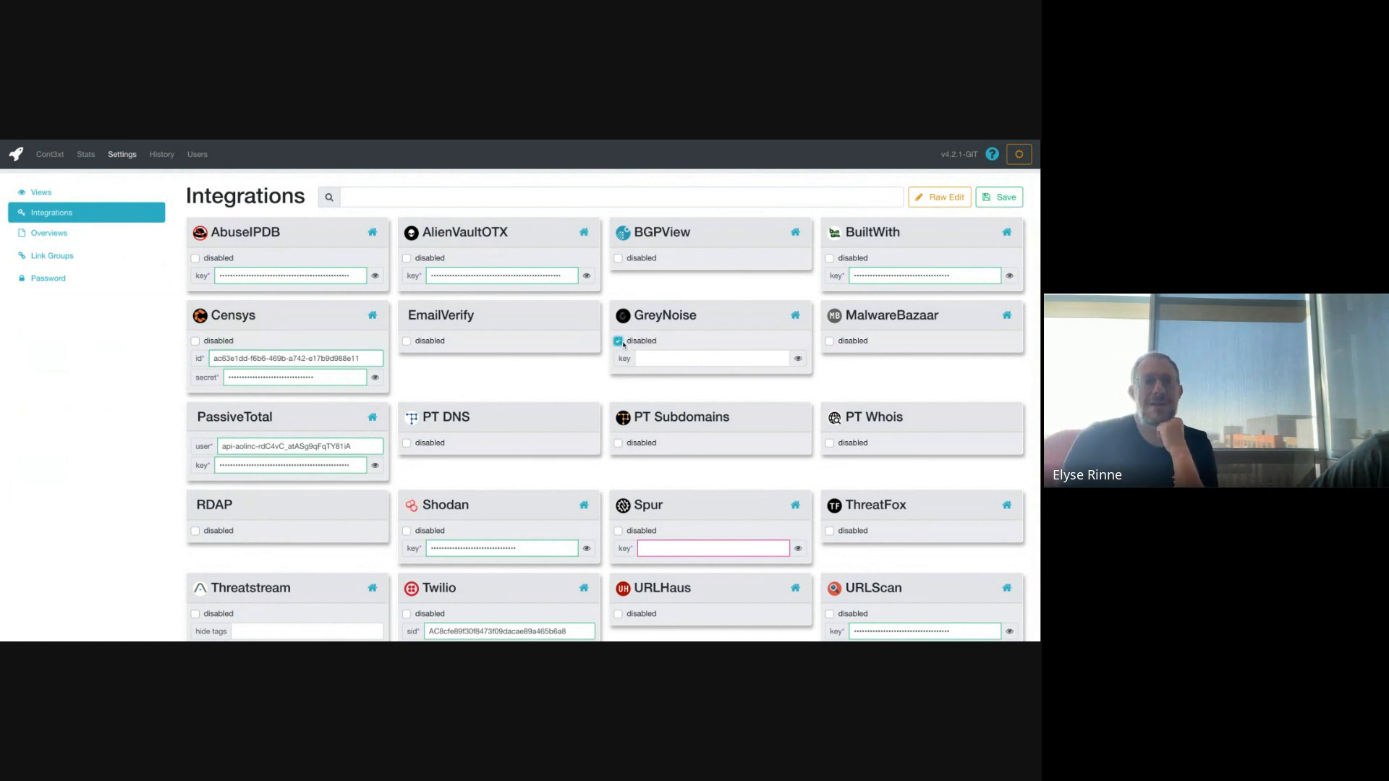